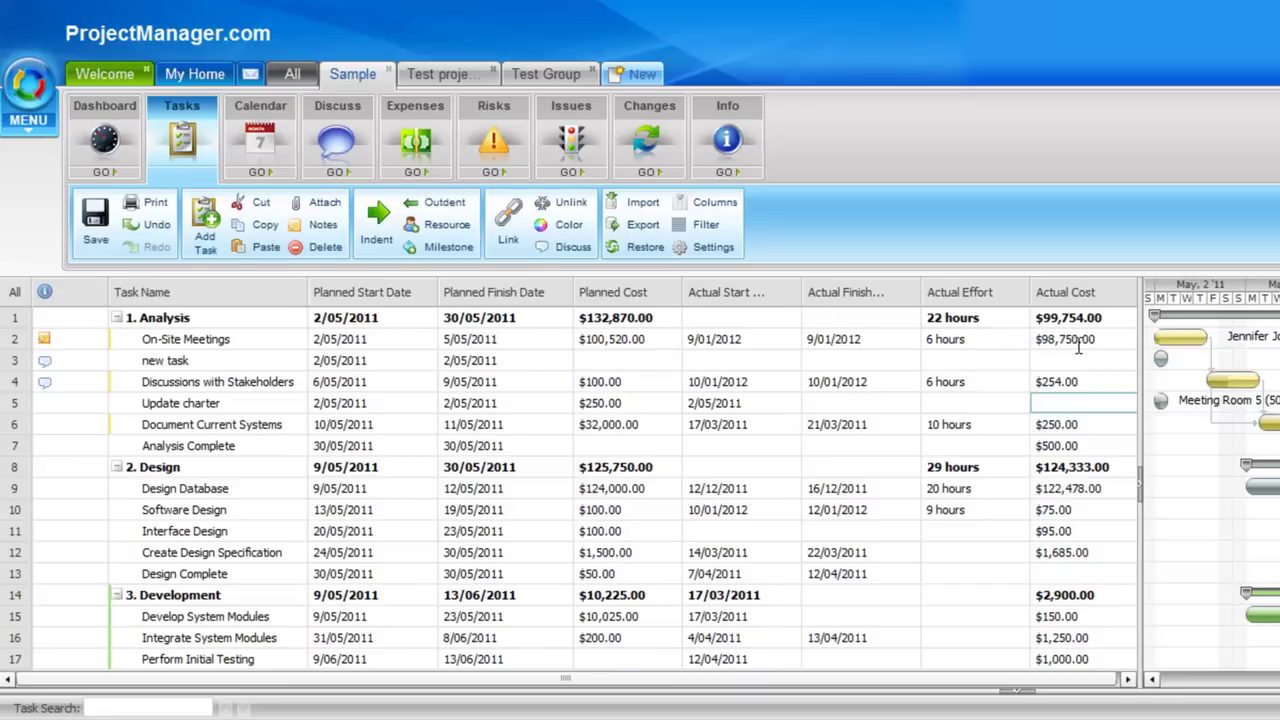
Set the planned cost of "new task" in the Analysis group to $15,000 and its actual cost to $25,800
click(998, 306)
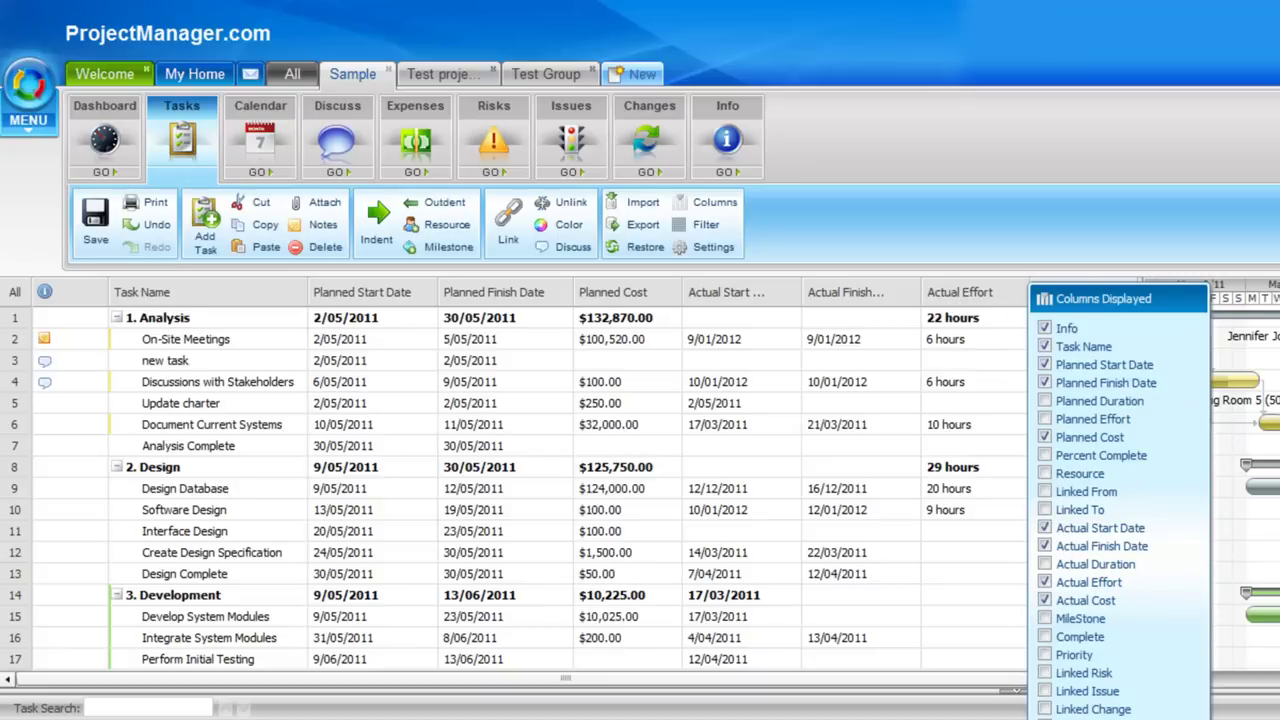
click(656, 359)
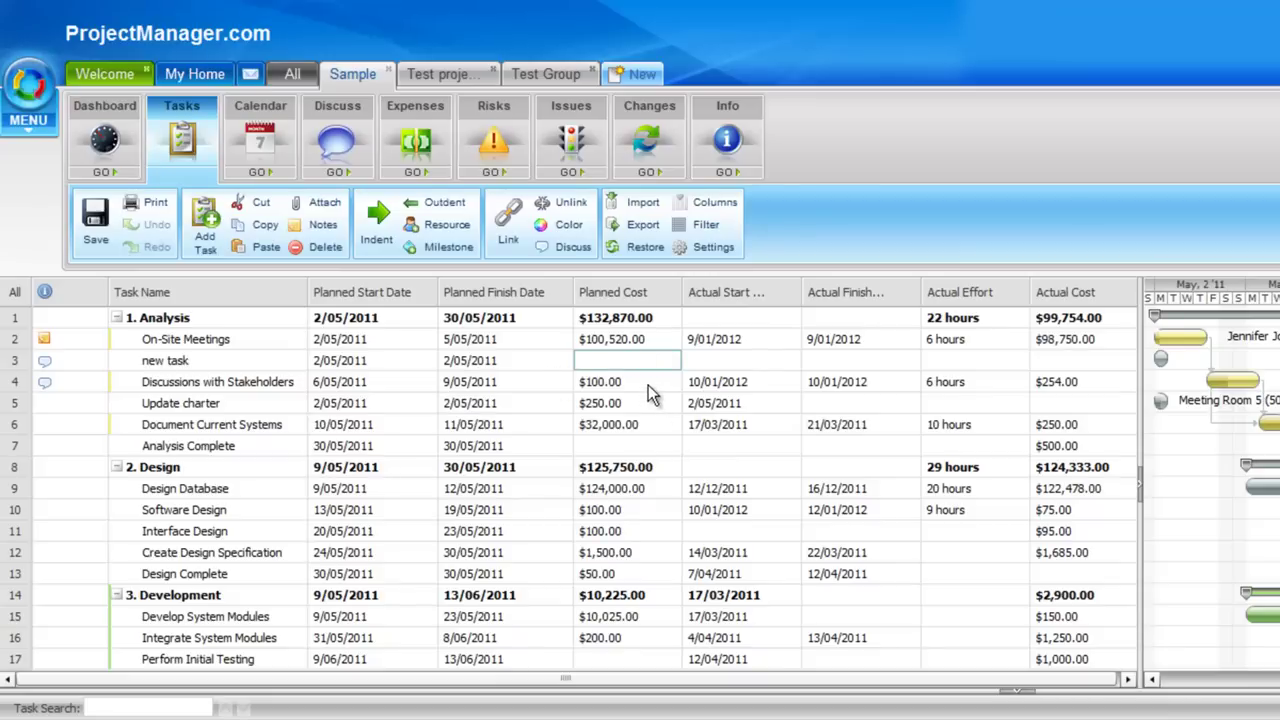
text(15,0)
text(000)
key(Return)
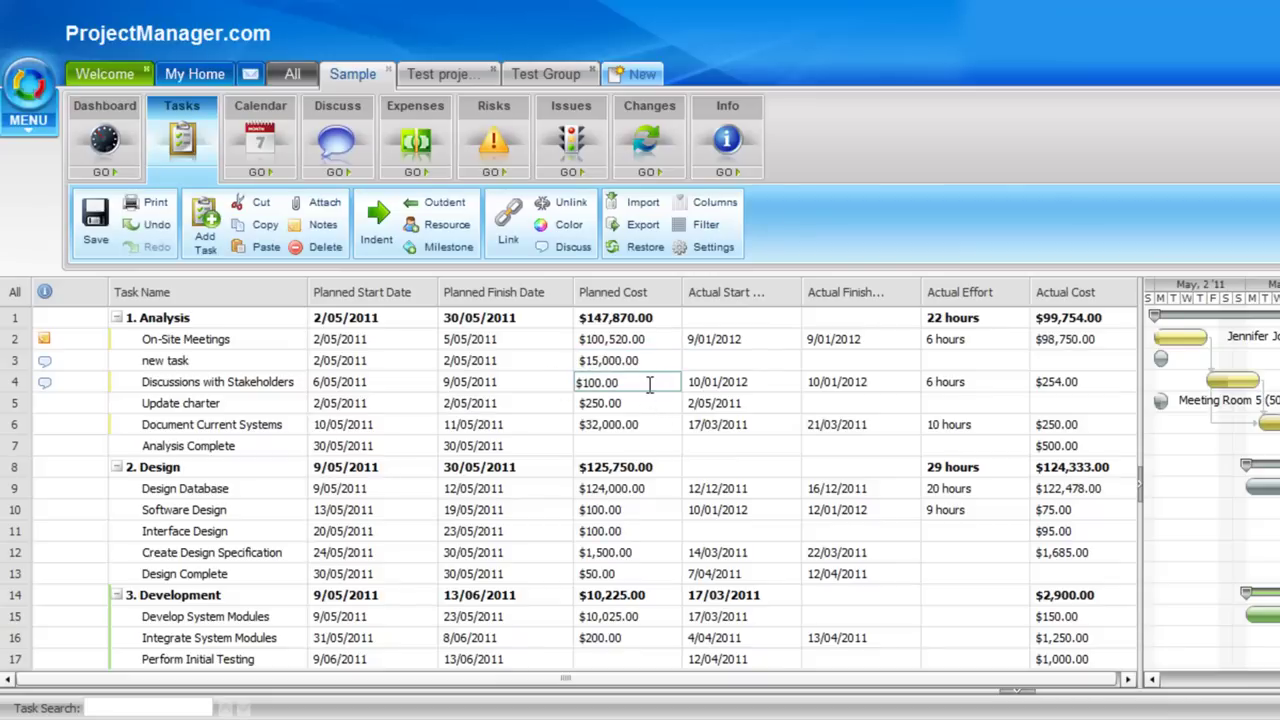
click(1062, 362)
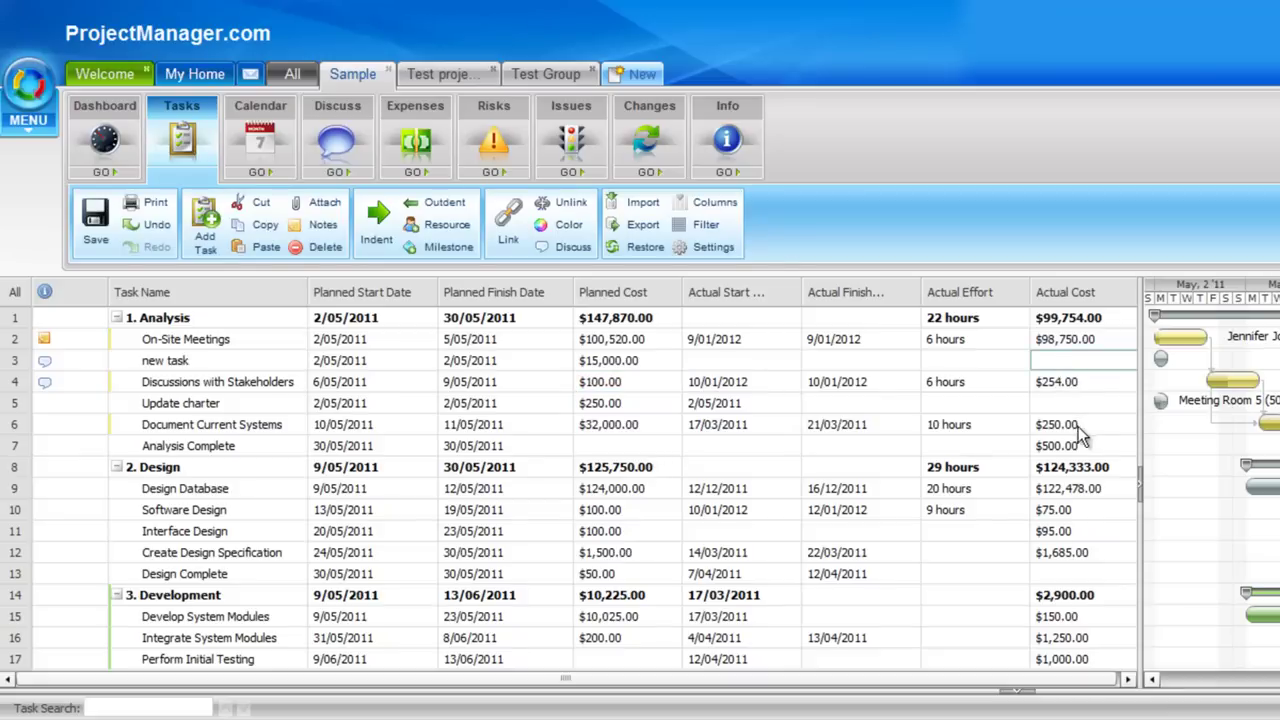
text(25800)
key(Return)
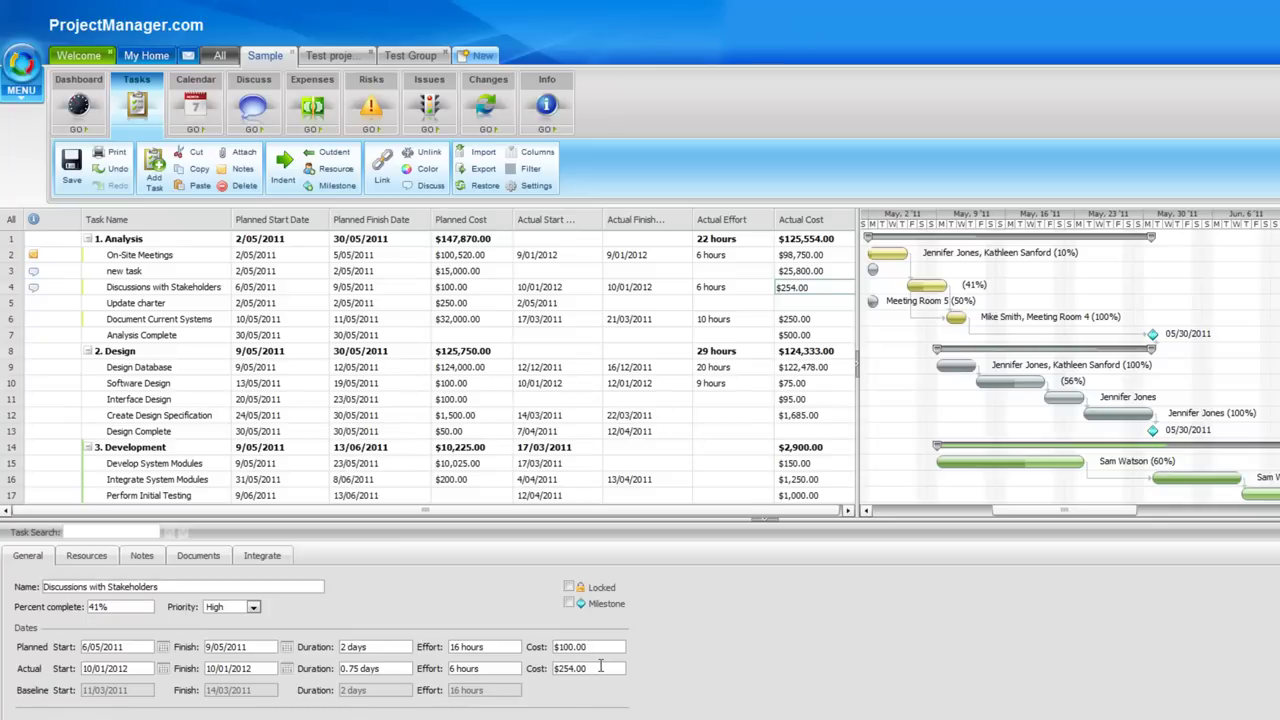
Set the planned cost of the Discussions with Stakeholders task to $150
click(600, 648)
text(150)
key(Return)
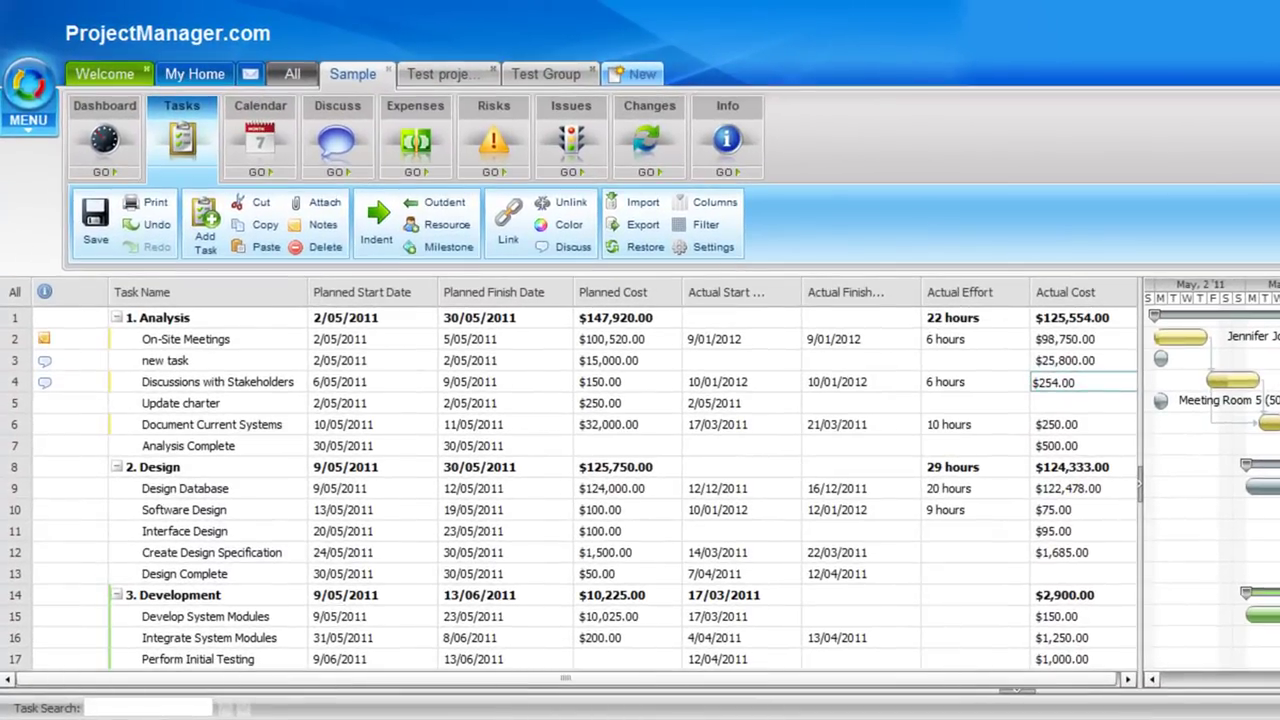
Go to the Sample project's expenses, start a new expense and look through the available expense types
click(434, 148)
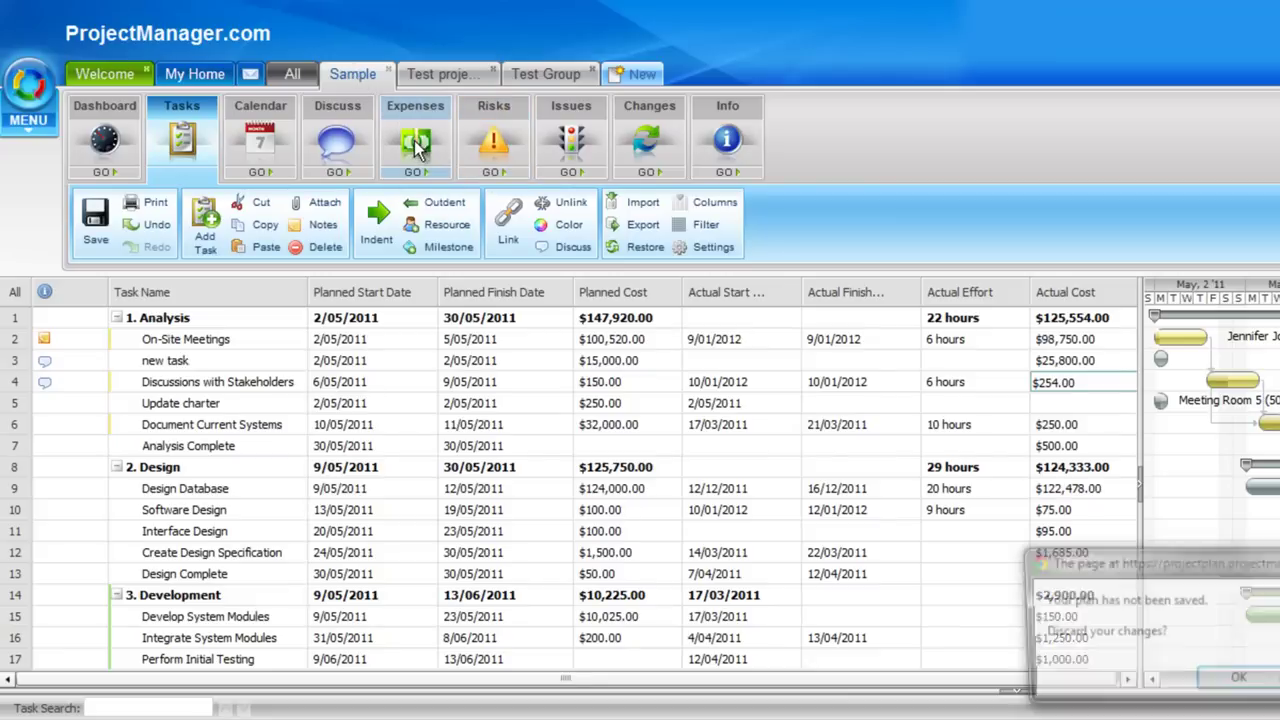
click(1240, 681)
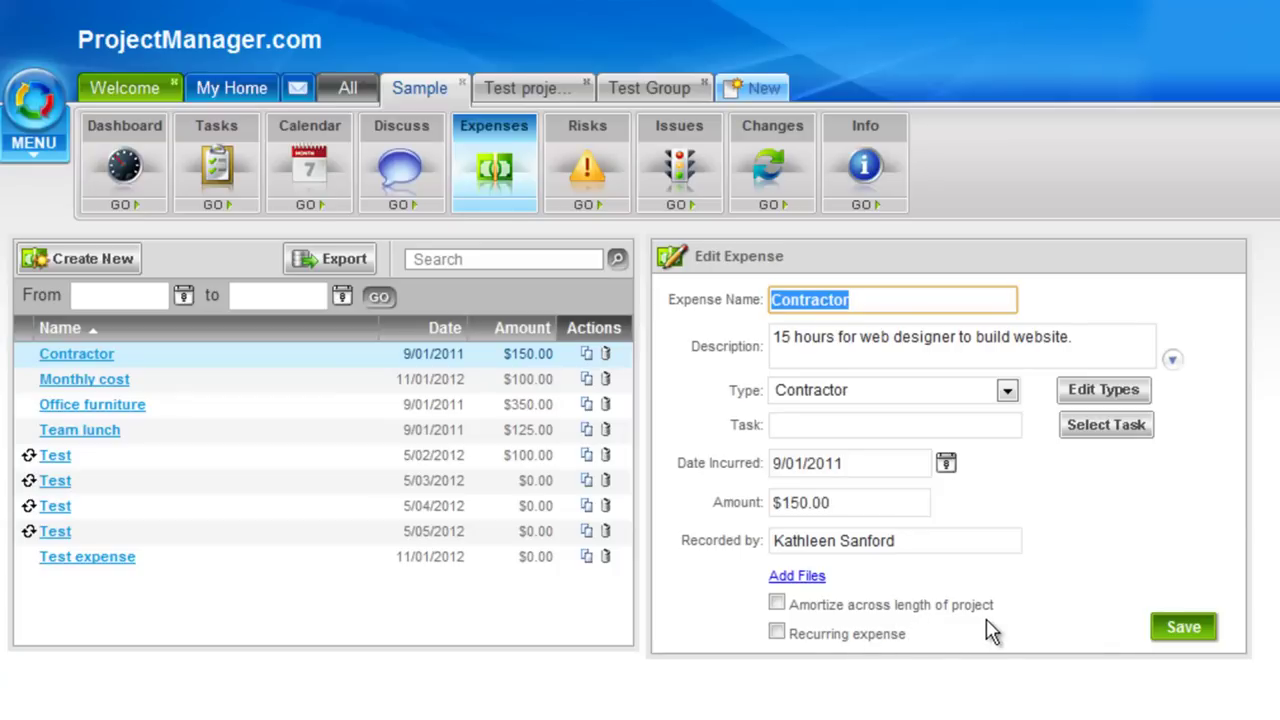
click(86, 263)
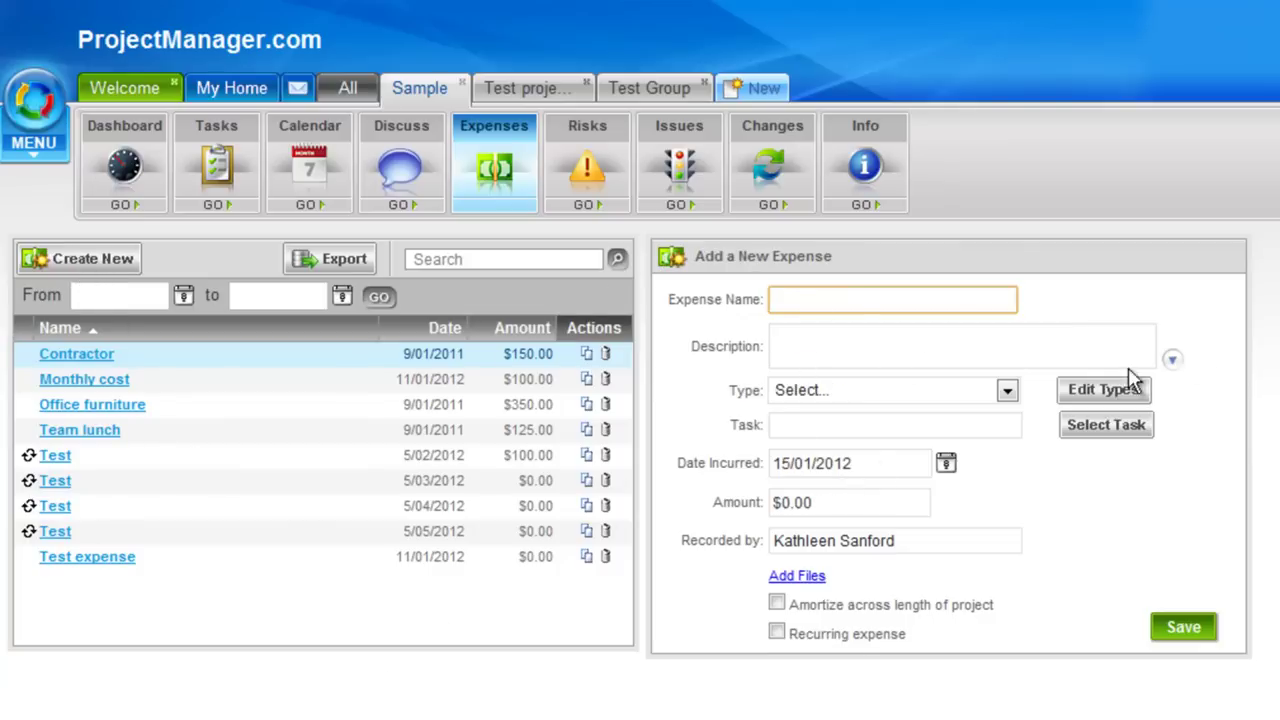
click(1006, 391)
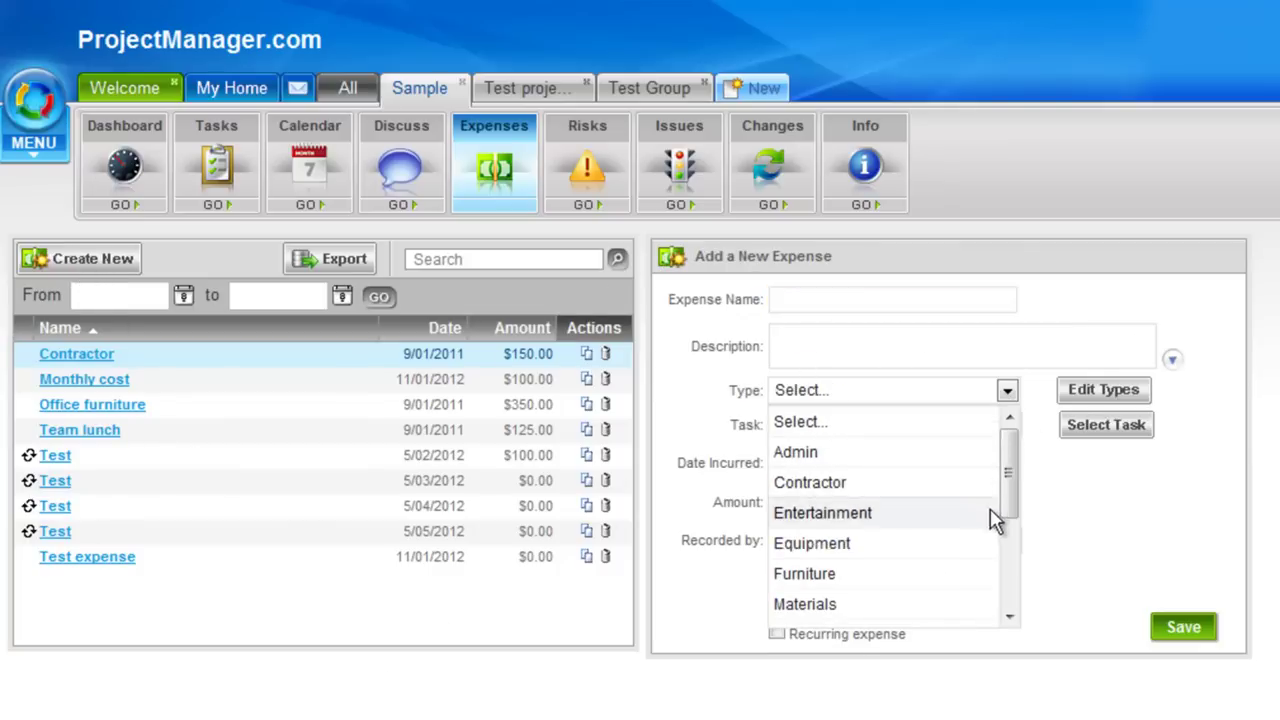
scroll(995, 515, down, 2)
scroll(1032, 570, down, 2)
scroll(1015, 480, up, 4)
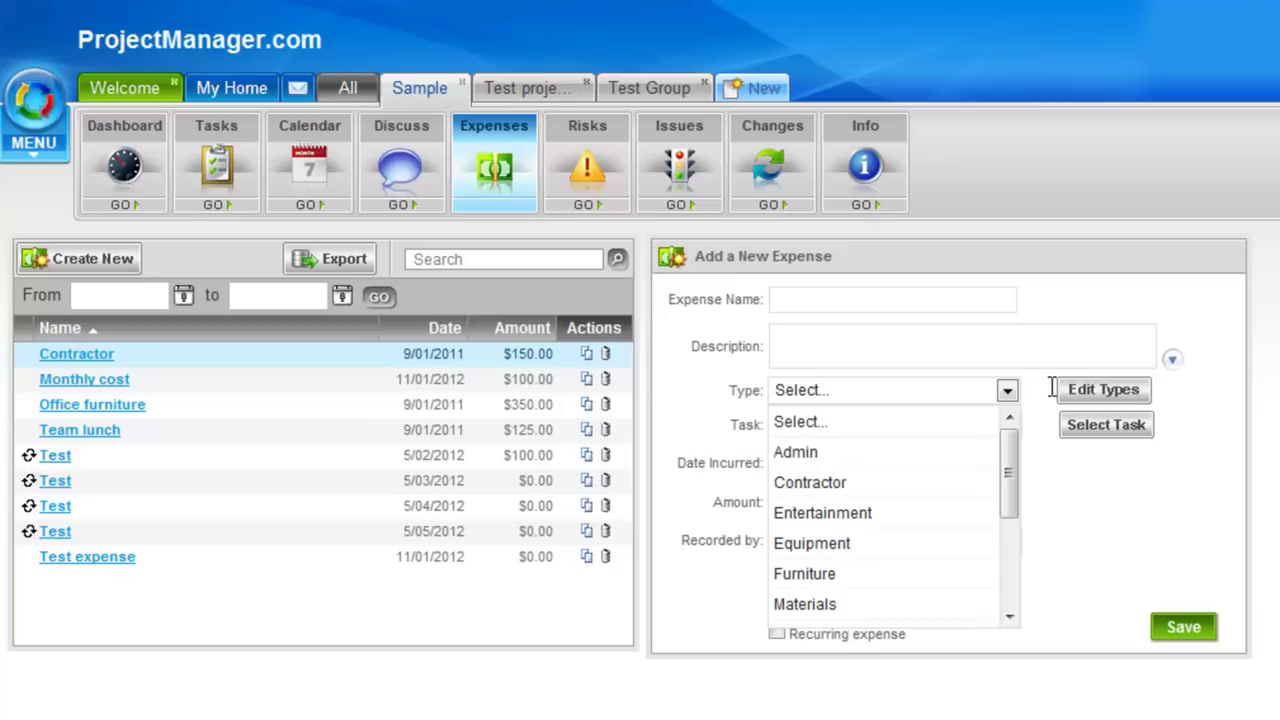
click(1005, 393)
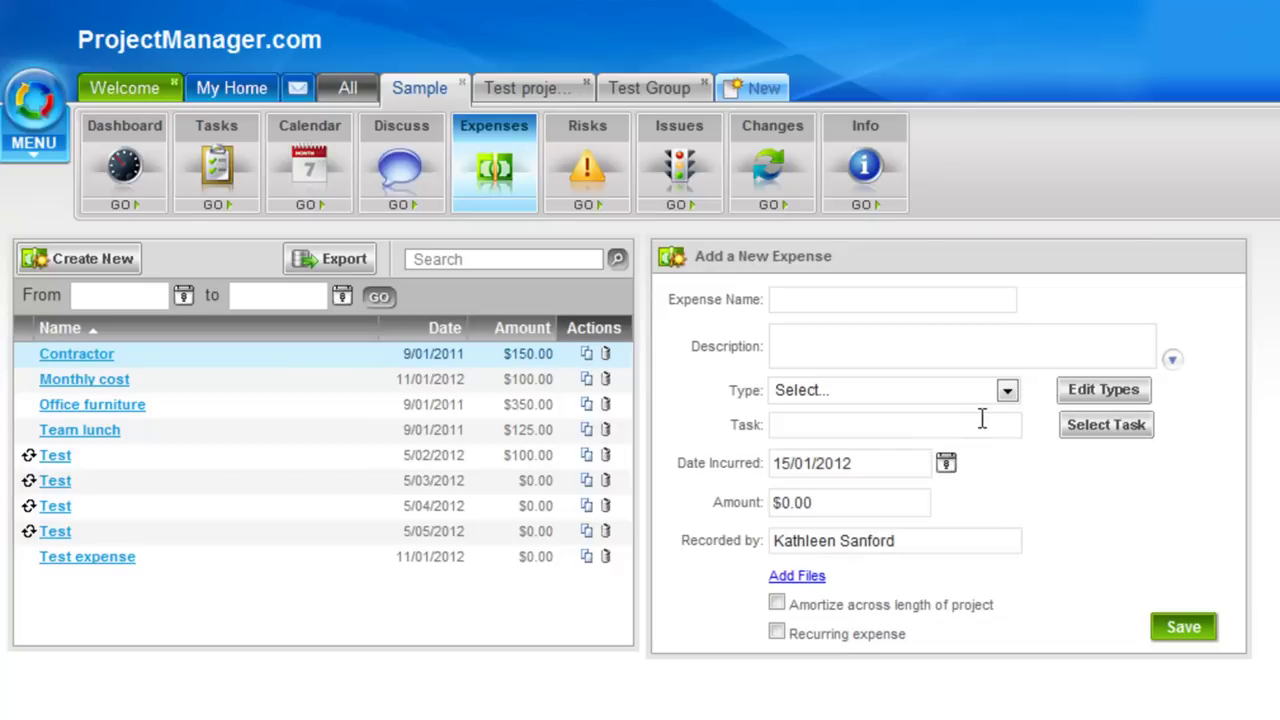
View the project tasks that the new expense can be assigned to, without choosing one
click(966, 428)
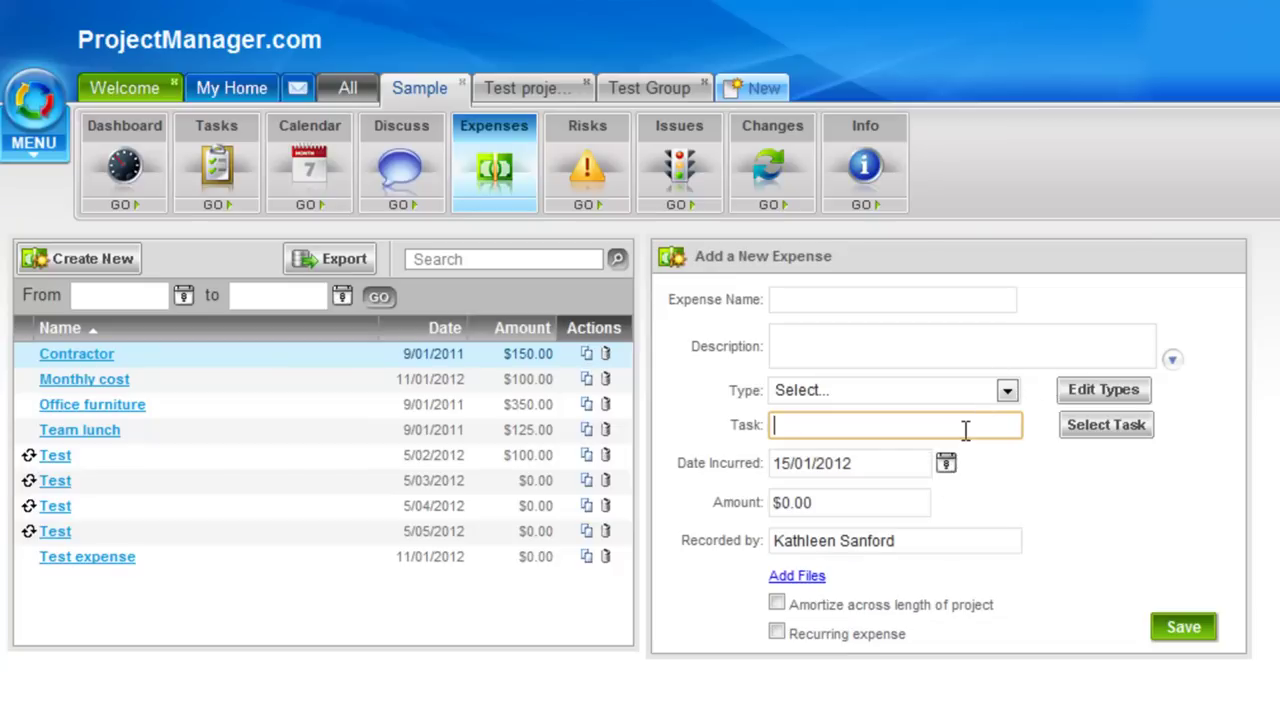
click(1100, 433)
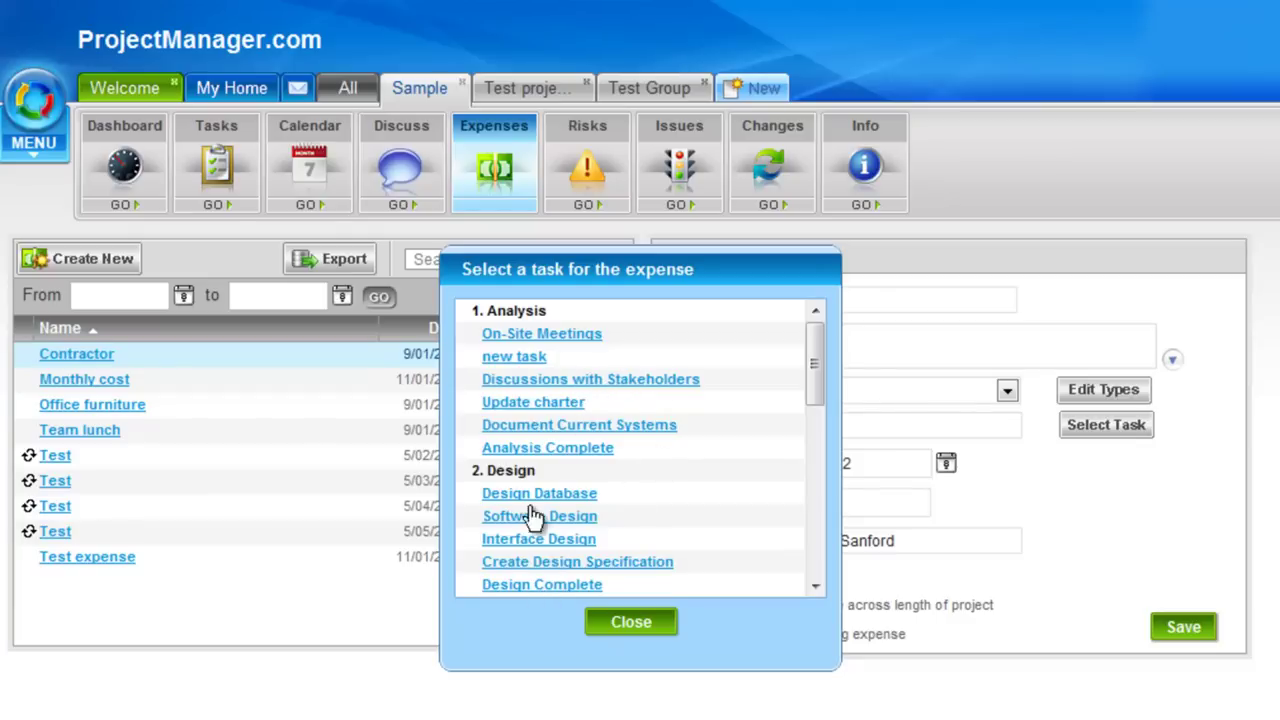
click(662, 628)
Return to the Sample project's task plan and set the actual effort of "new task" to 10 hours
click(228, 124)
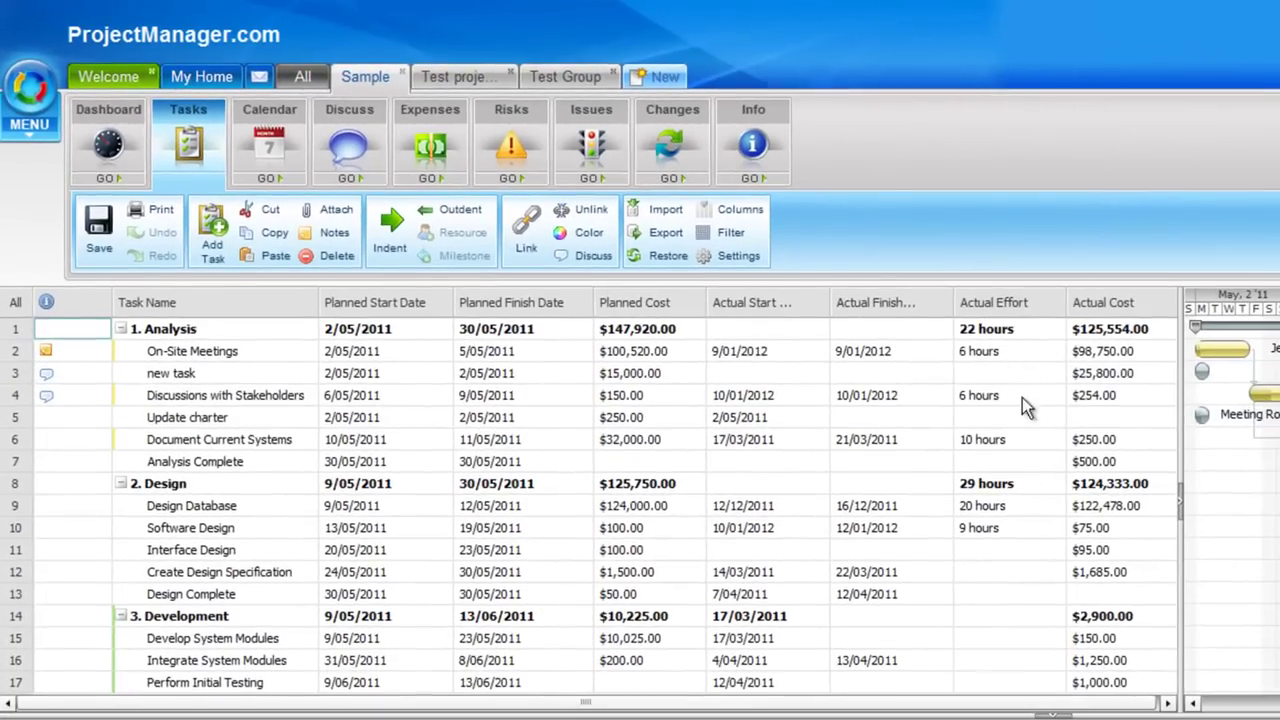
click(1001, 377)
text(10)
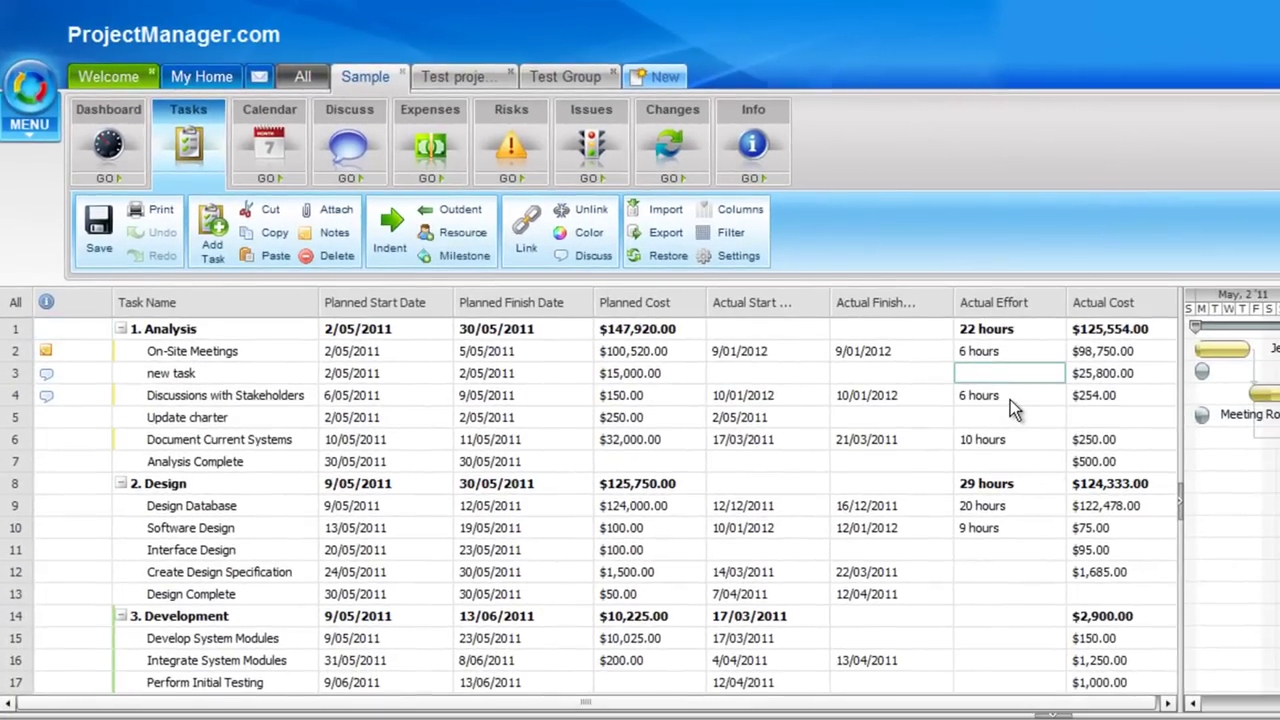
click(1010, 400)
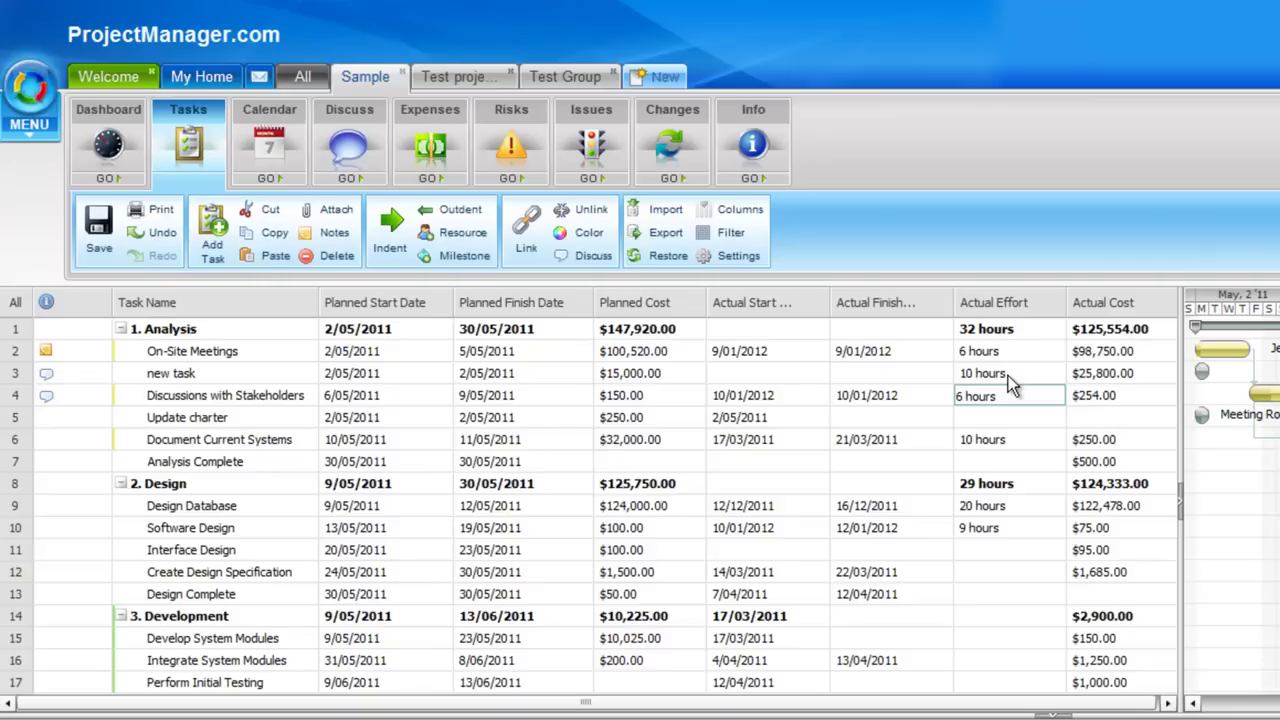
In the personal task list of the home area, enter 50 hours of effort for Train Users and view that task's details
click(212, 77)
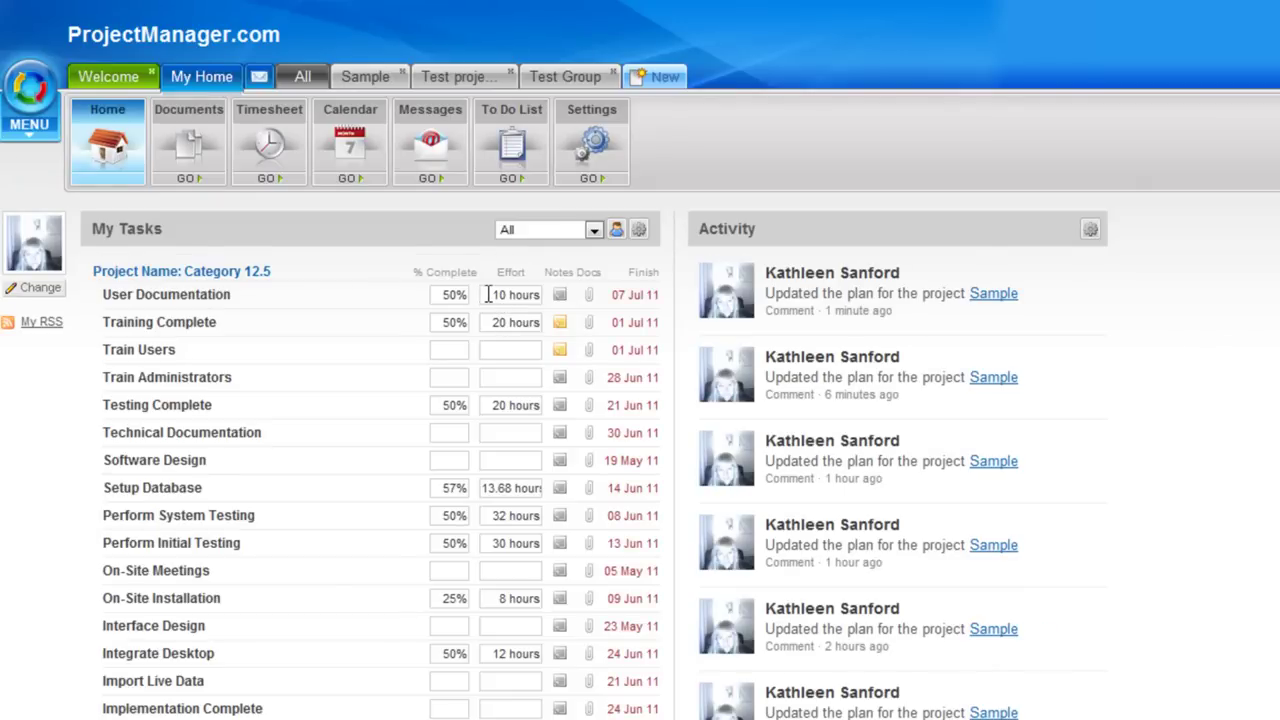
click(520, 350)
text(50)
key(Return)
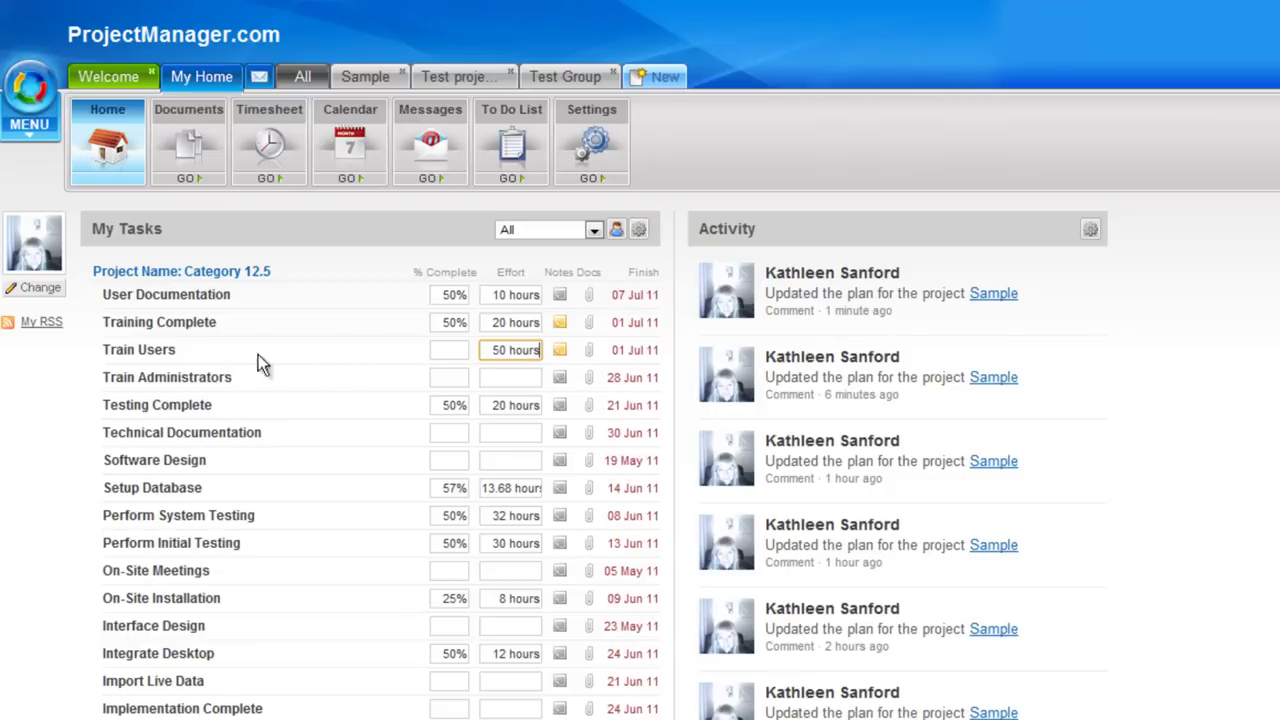
mouse_move(160, 362)
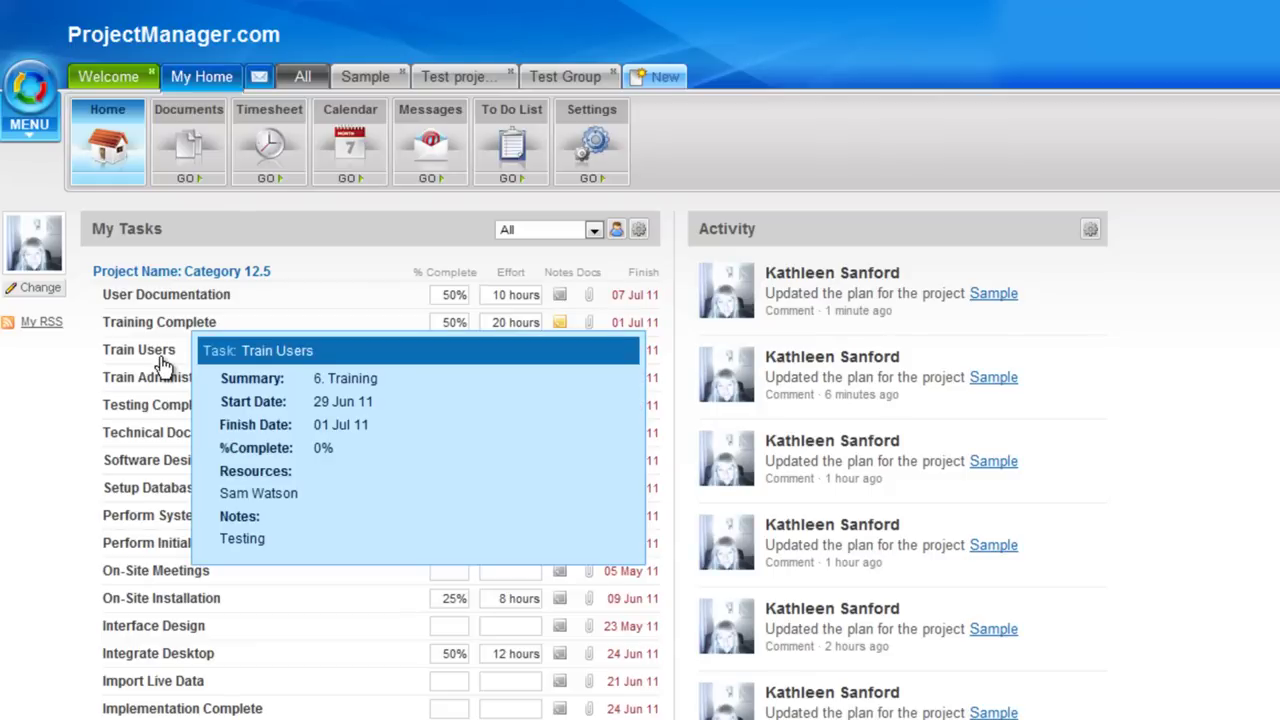
click(533, 380)
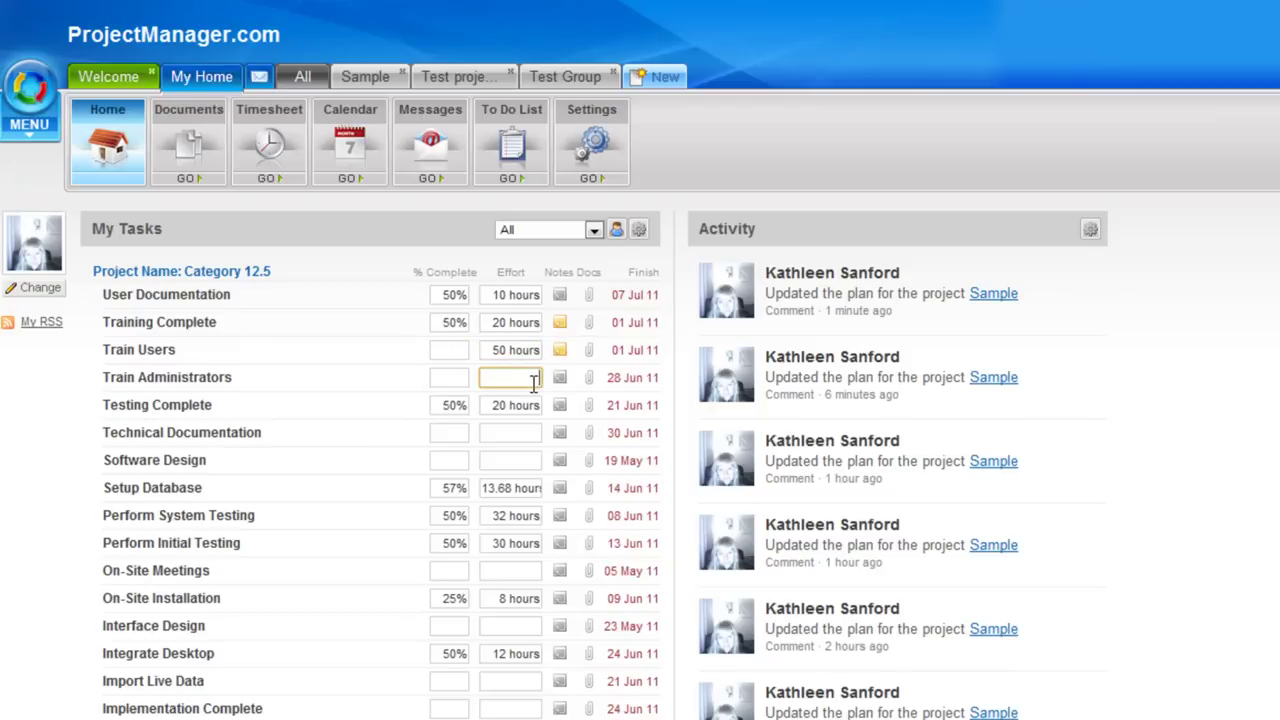
Open the resources shared by all projects and set the first listed resource's default hourly rate to $50
click(303, 78)
click(358, 162)
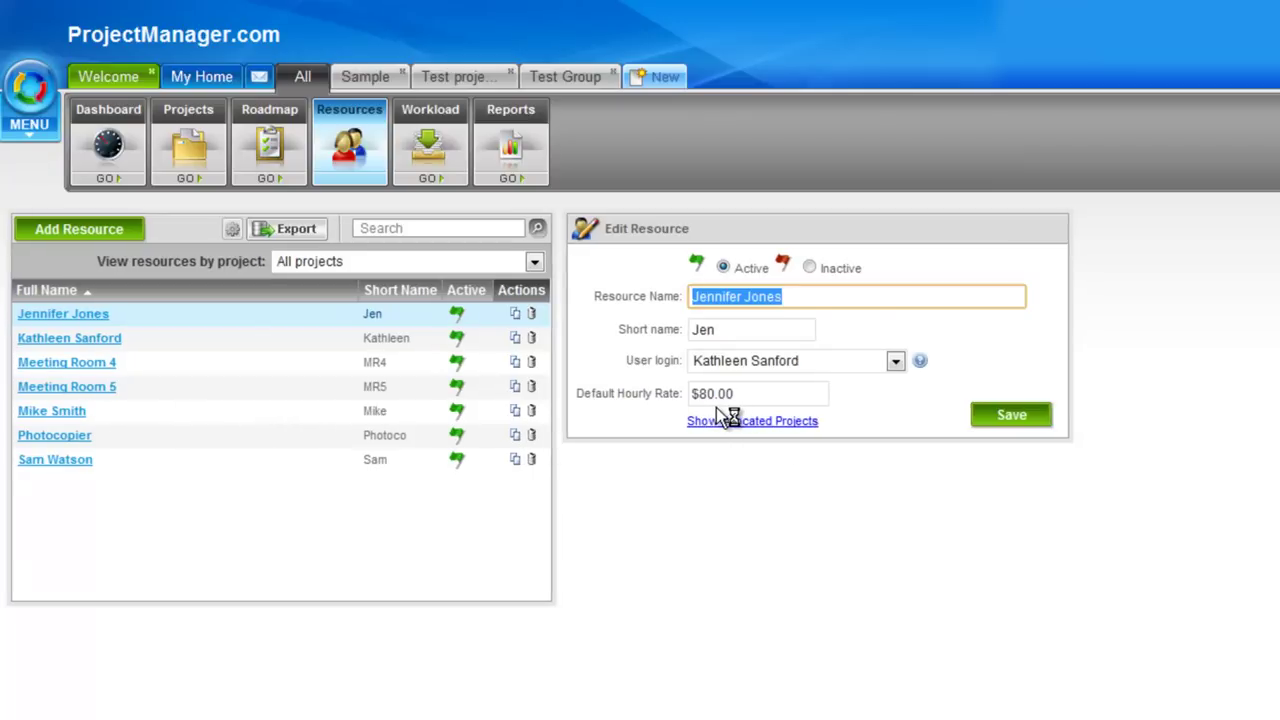
click(742, 394)
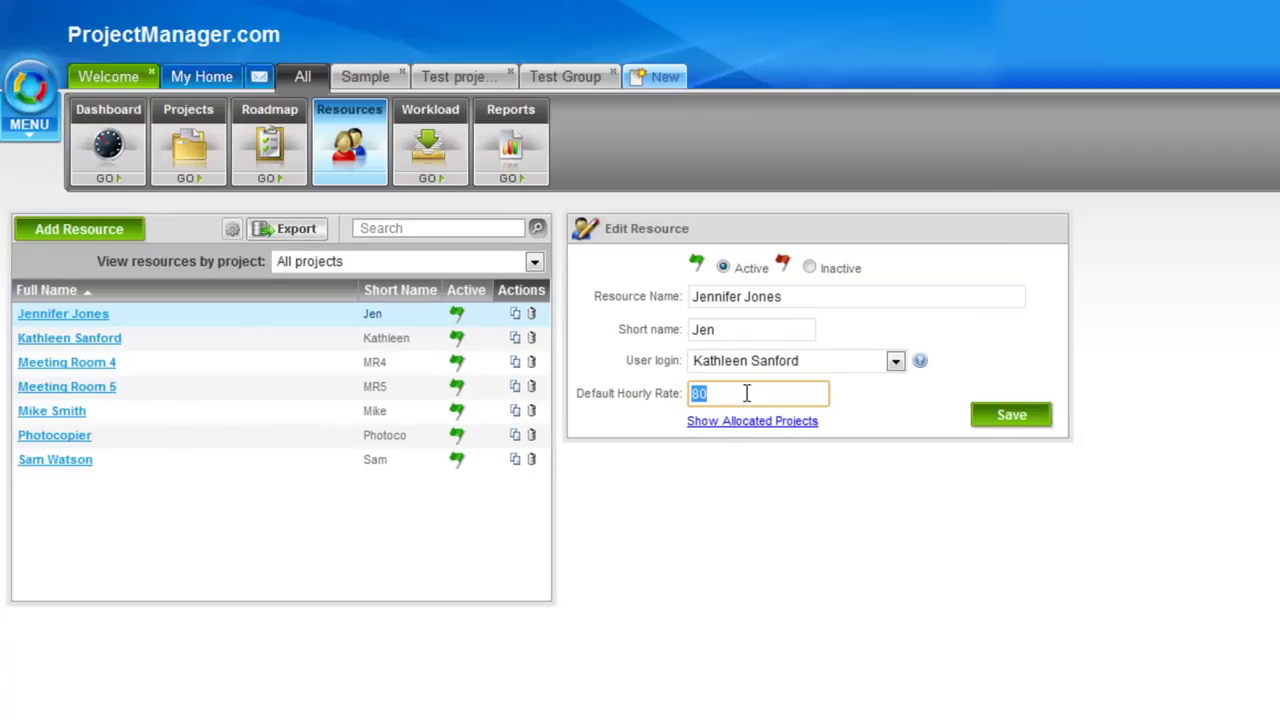
text(50)
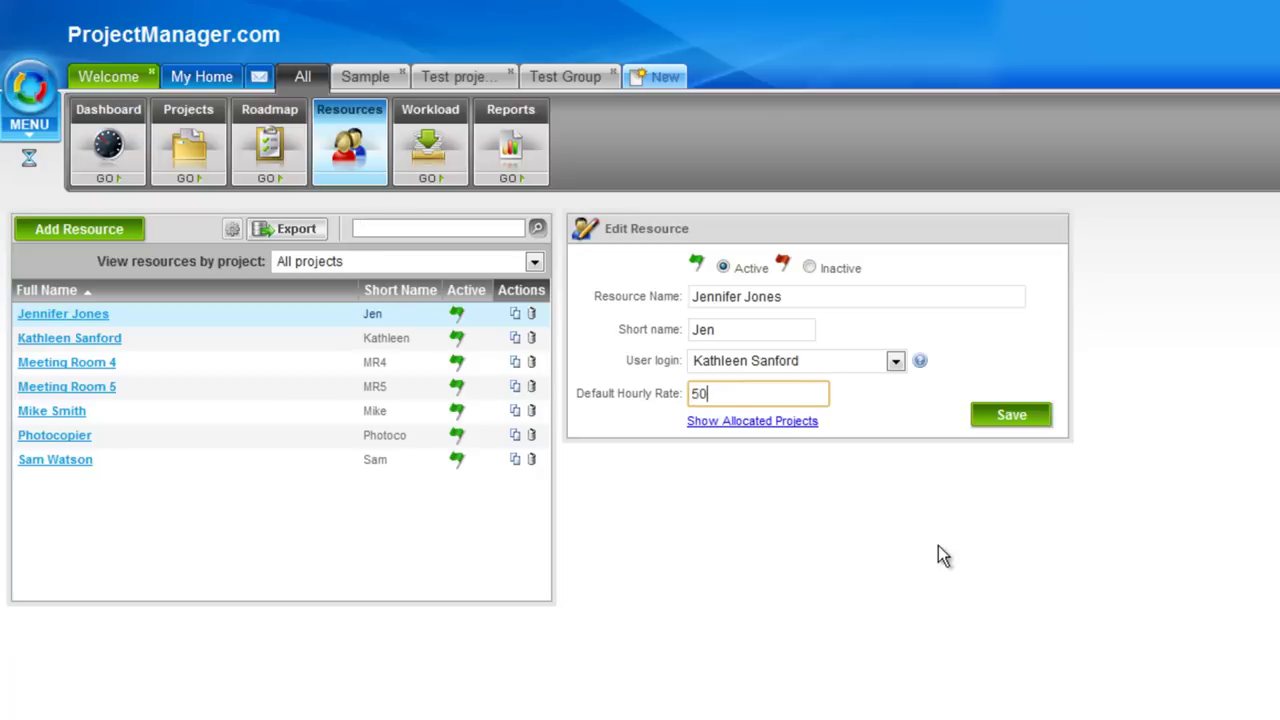
click(775, 329)
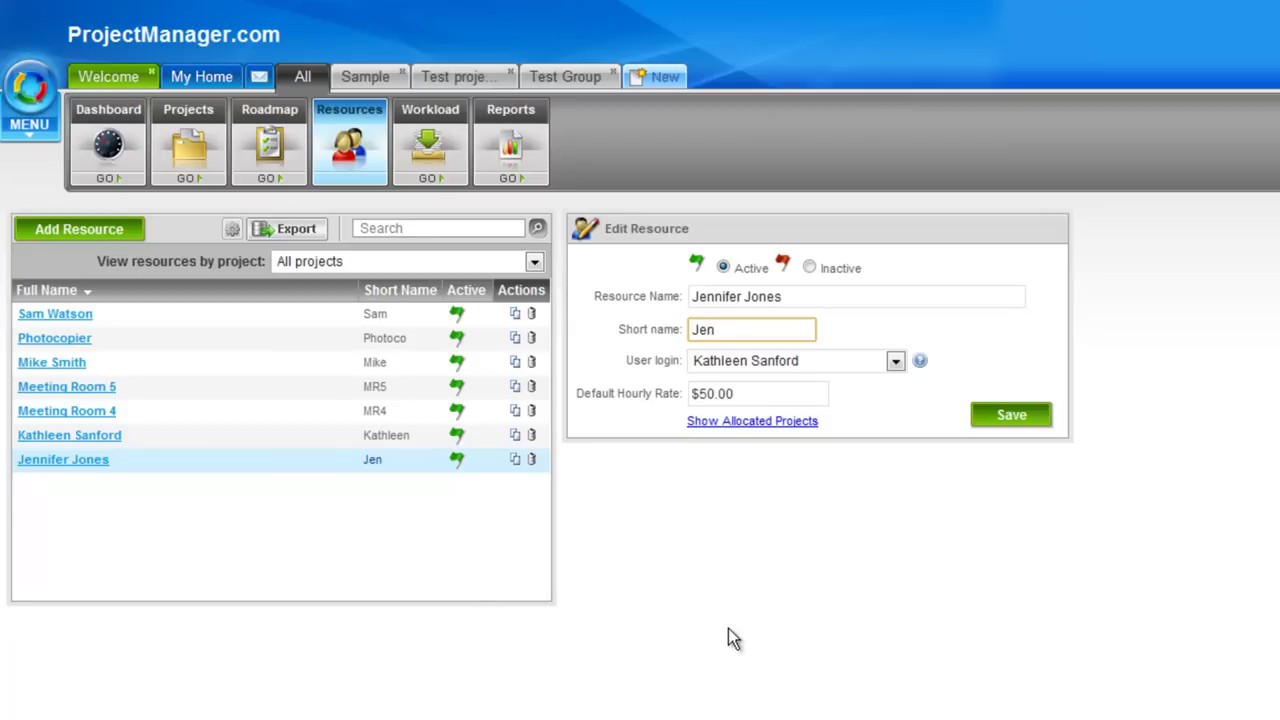
Open the Sample project's dashboard and examine how the budget, planned and actual figures in the Cost chart are made up
click(366, 77)
click(108, 145)
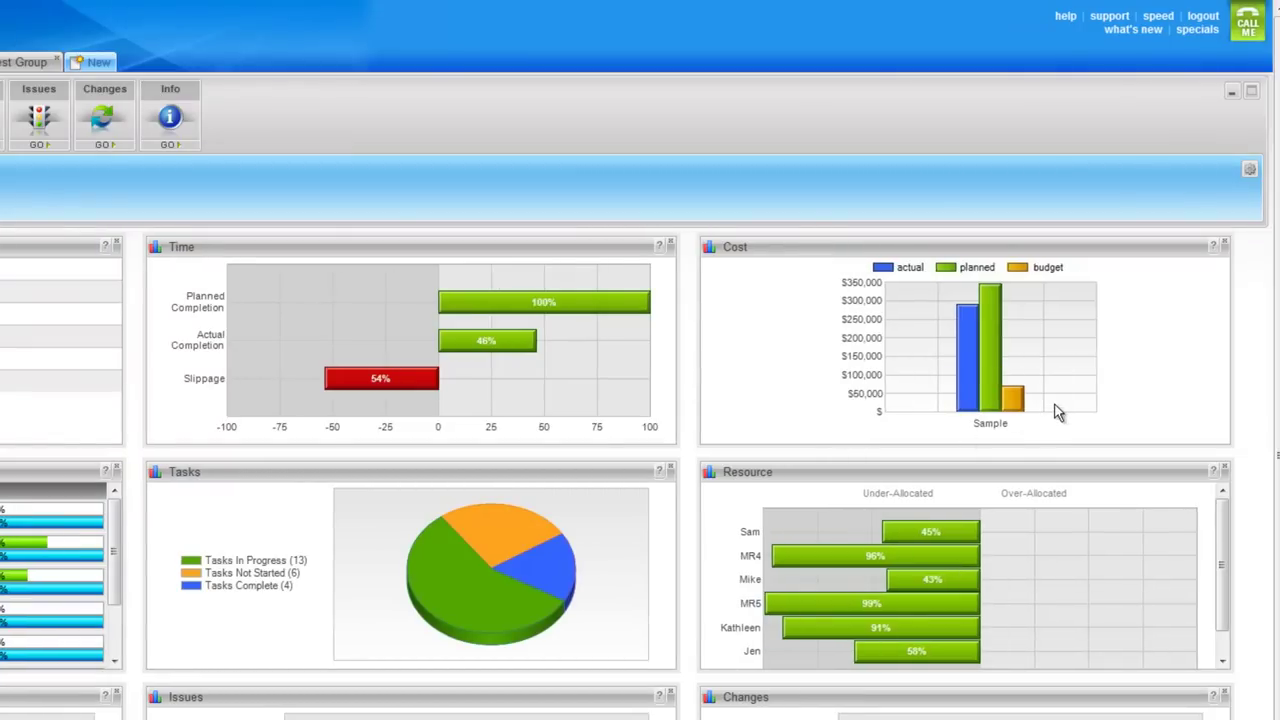
mouse_move(1016, 410)
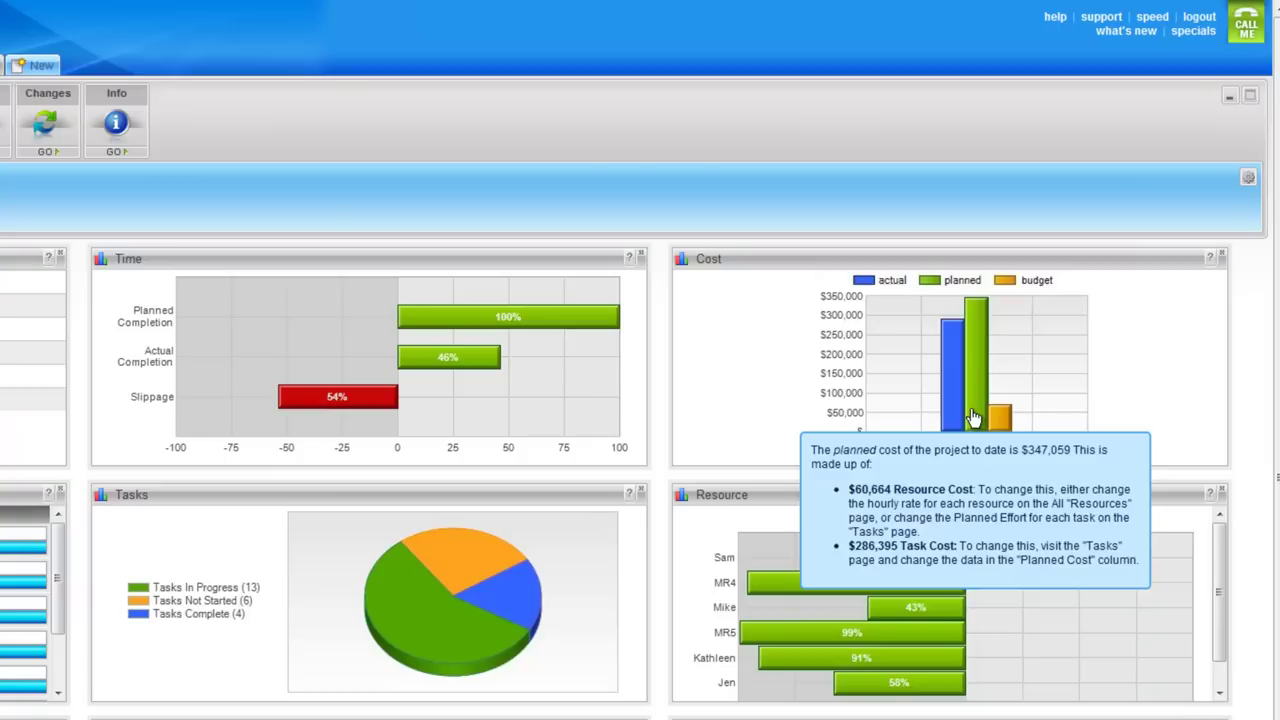
mouse_move(957, 403)
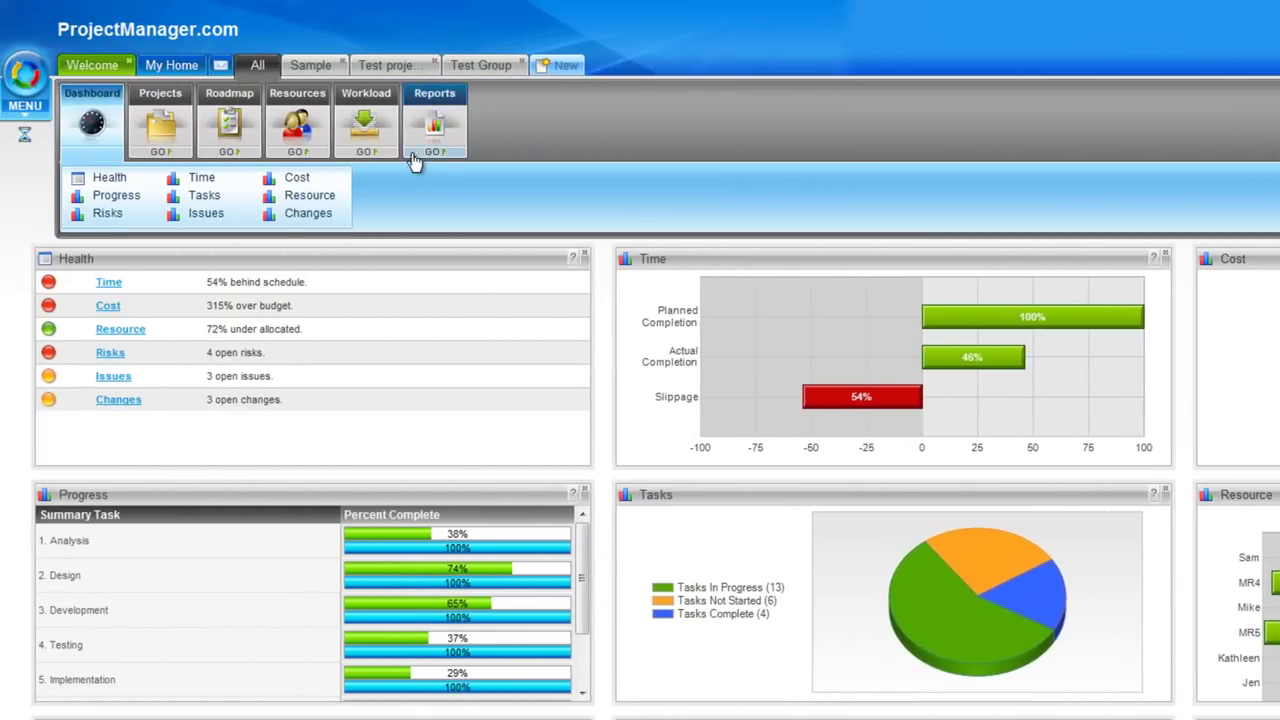
Generate an on-screen Expenses report for the Sample project with all sections included, and read through its actual expenses and task costs
click(452, 136)
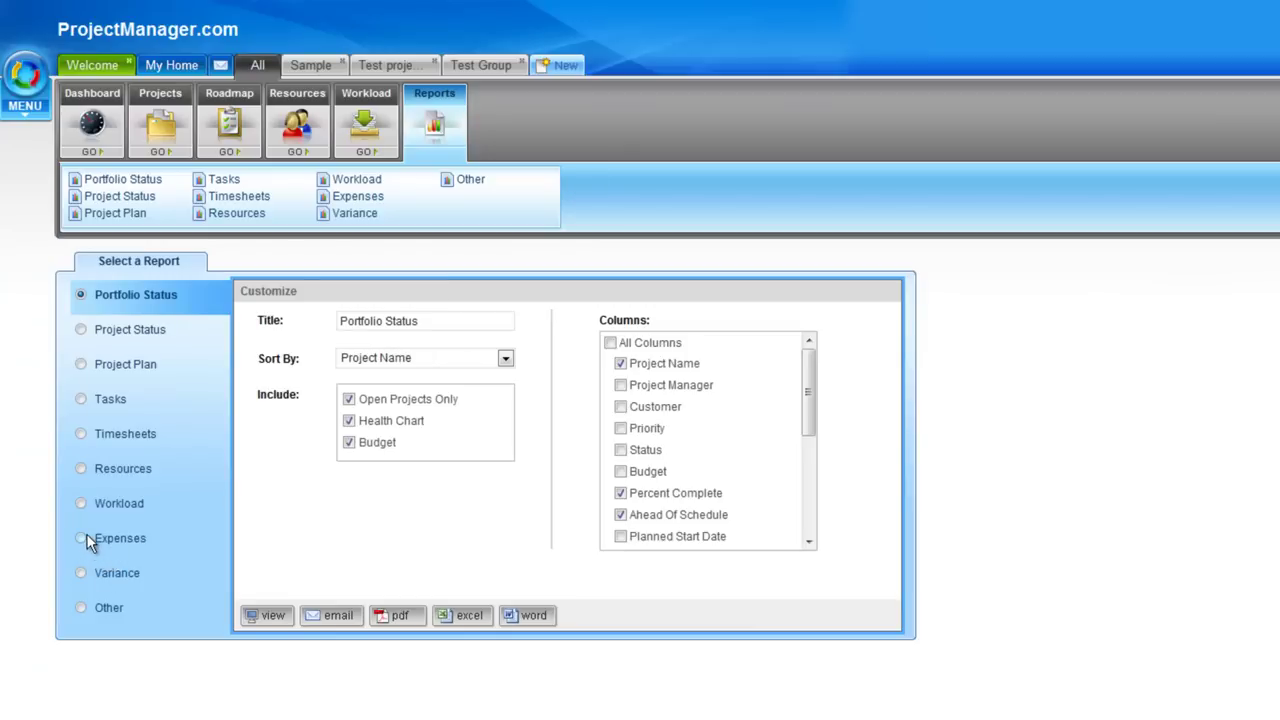
click(88, 540)
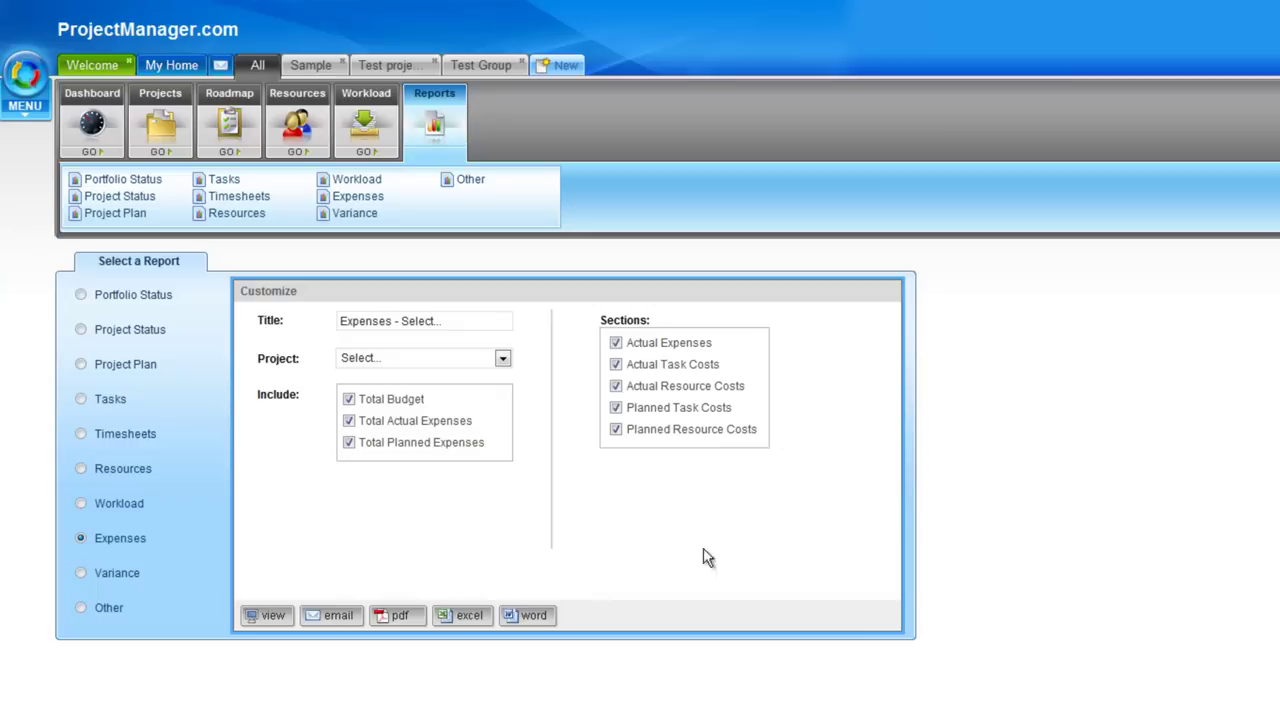
click(501, 359)
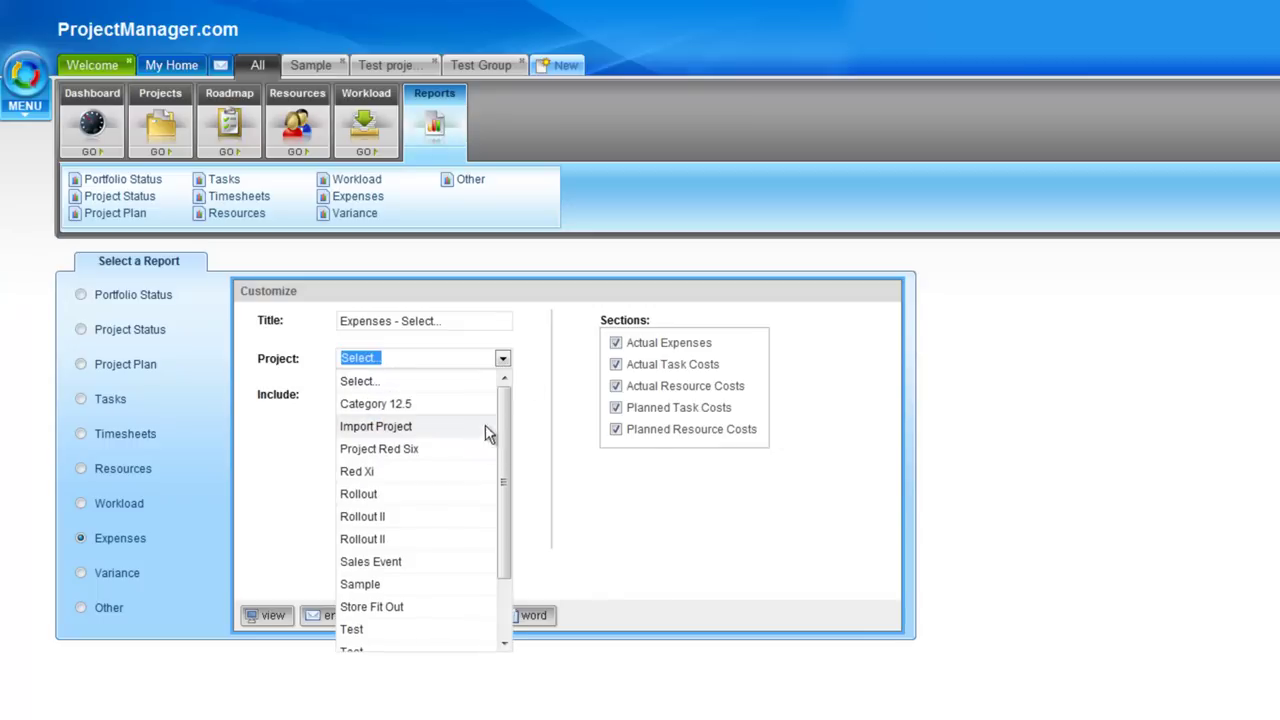
click(472, 586)
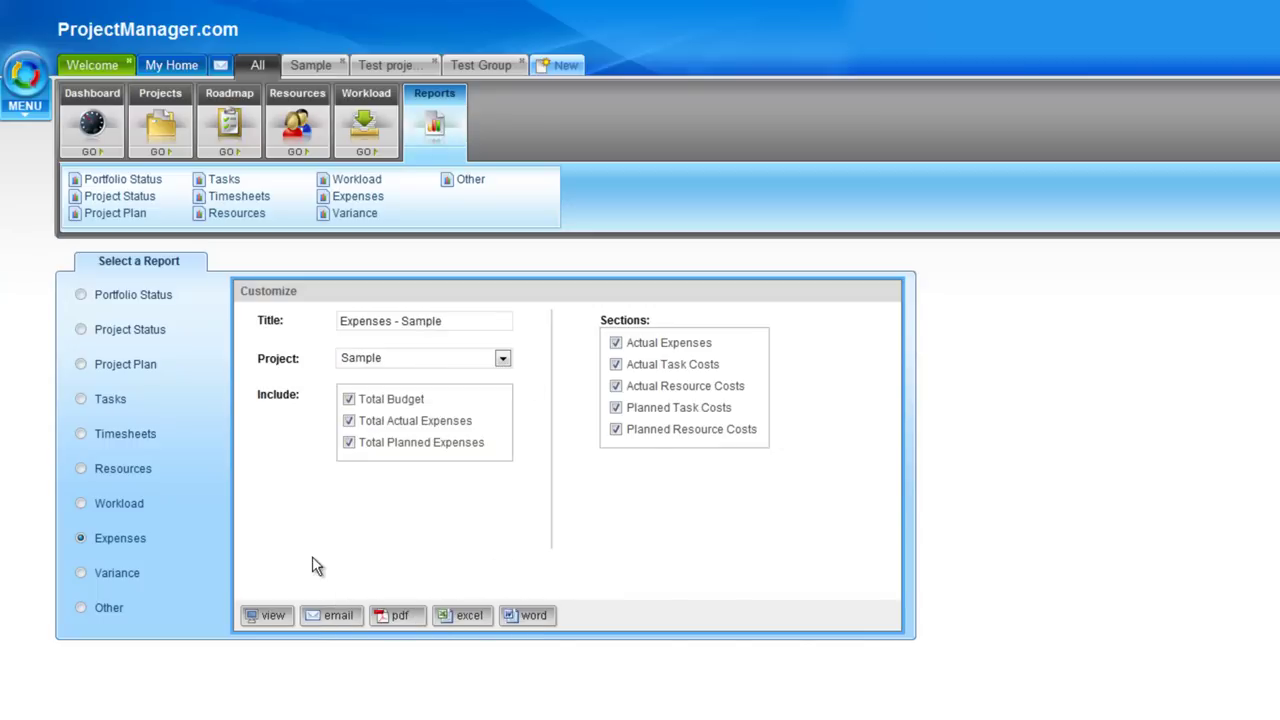
click(269, 614)
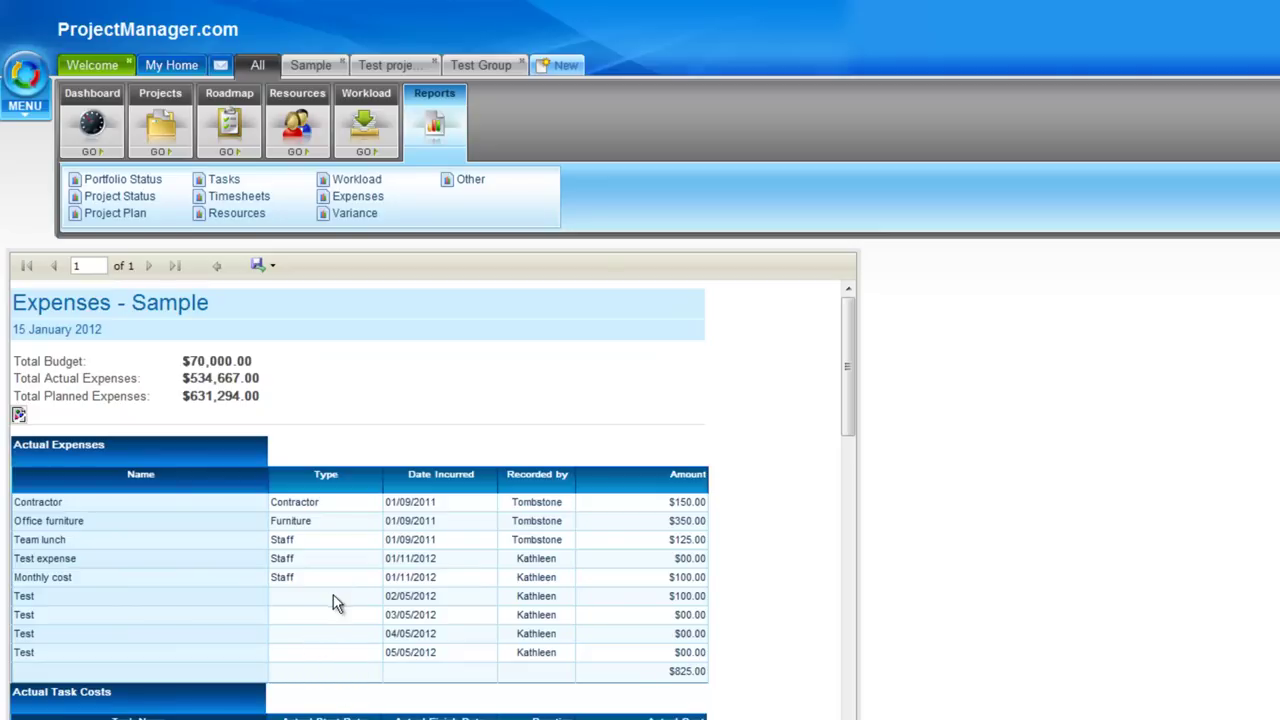
scroll(789, 640, down, 5)
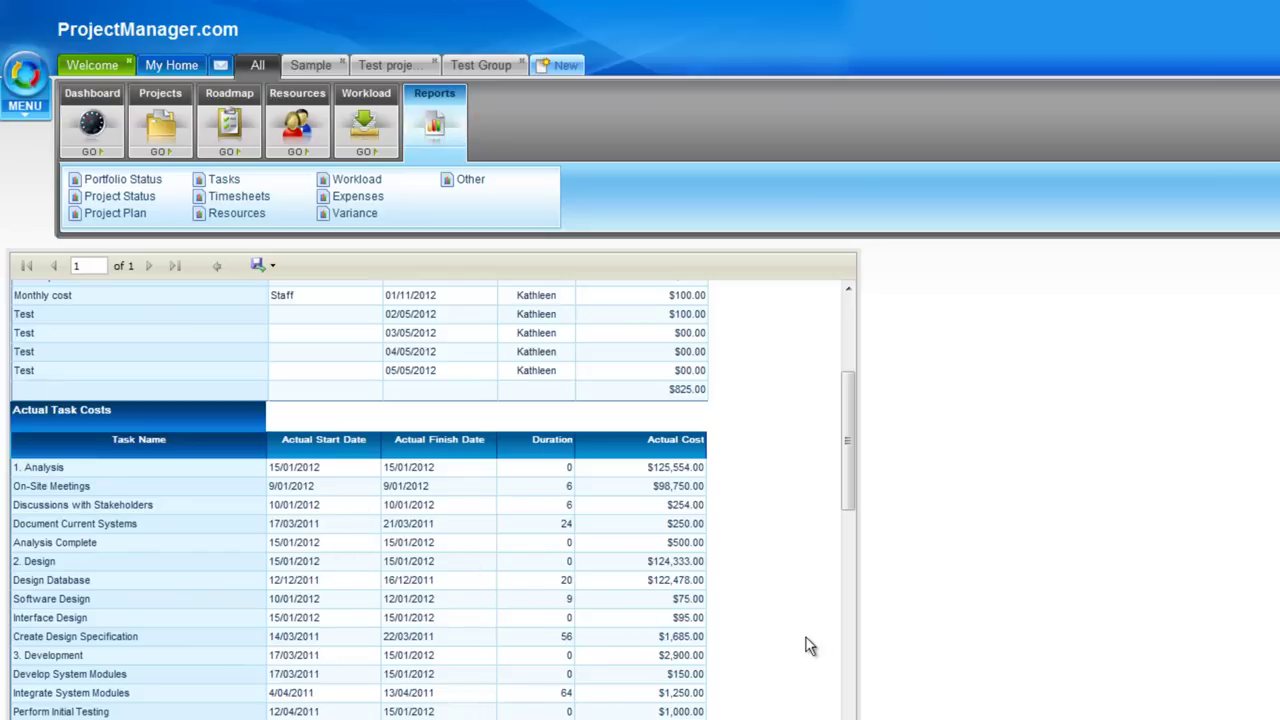
scroll(756, 625, down, 8)
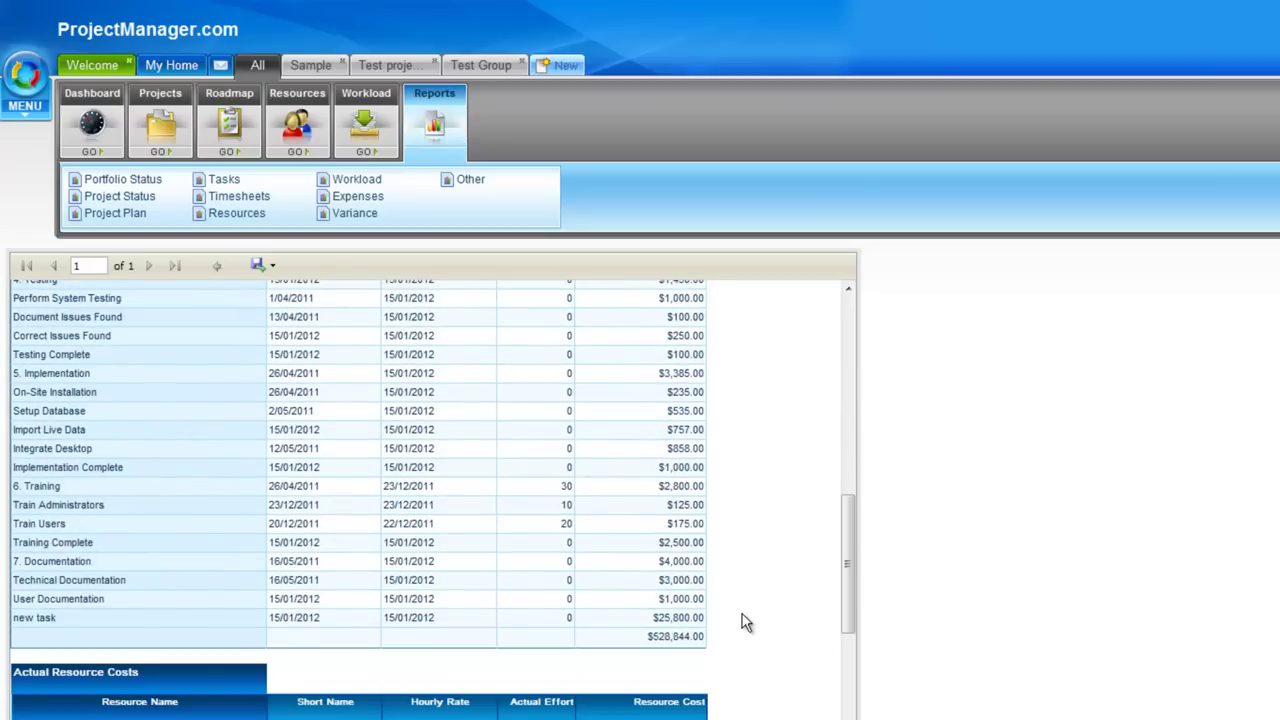
Read through the Expenses report's actual resource costs, planned task costs and planned resource costs, and check its export options
scroll(742, 614, down, 5)
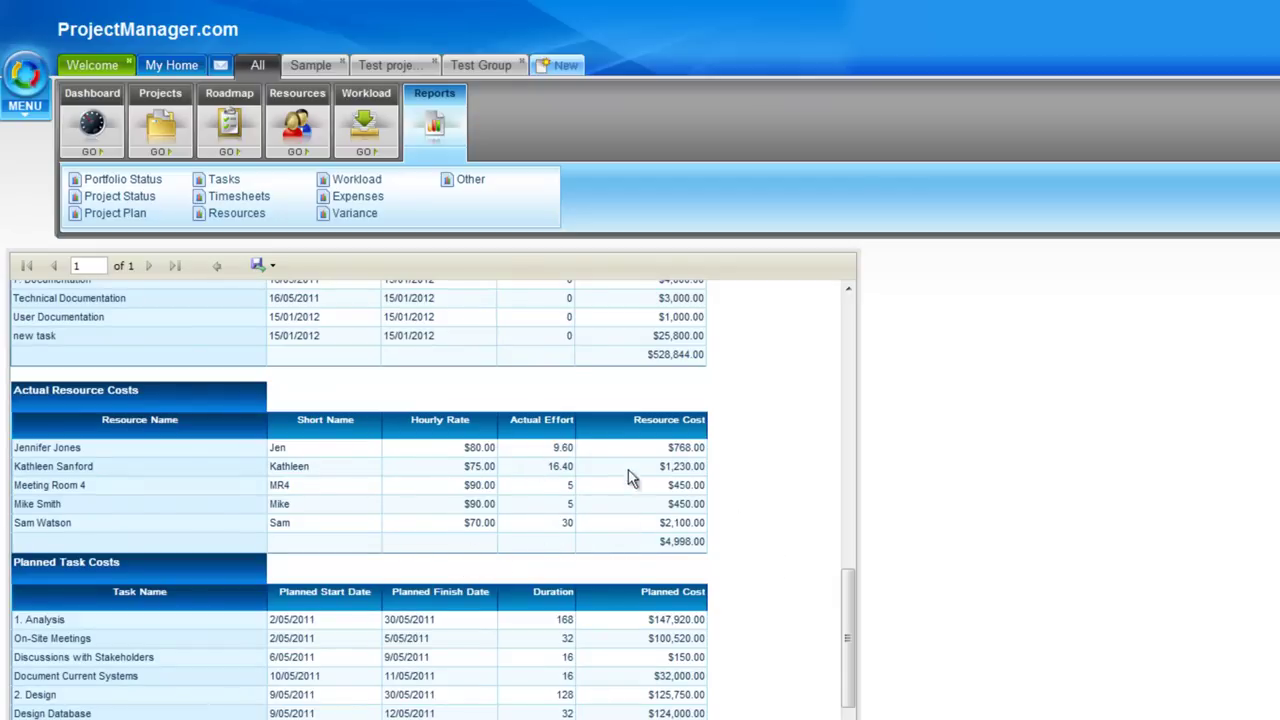
scroll(805, 678, down, 2)
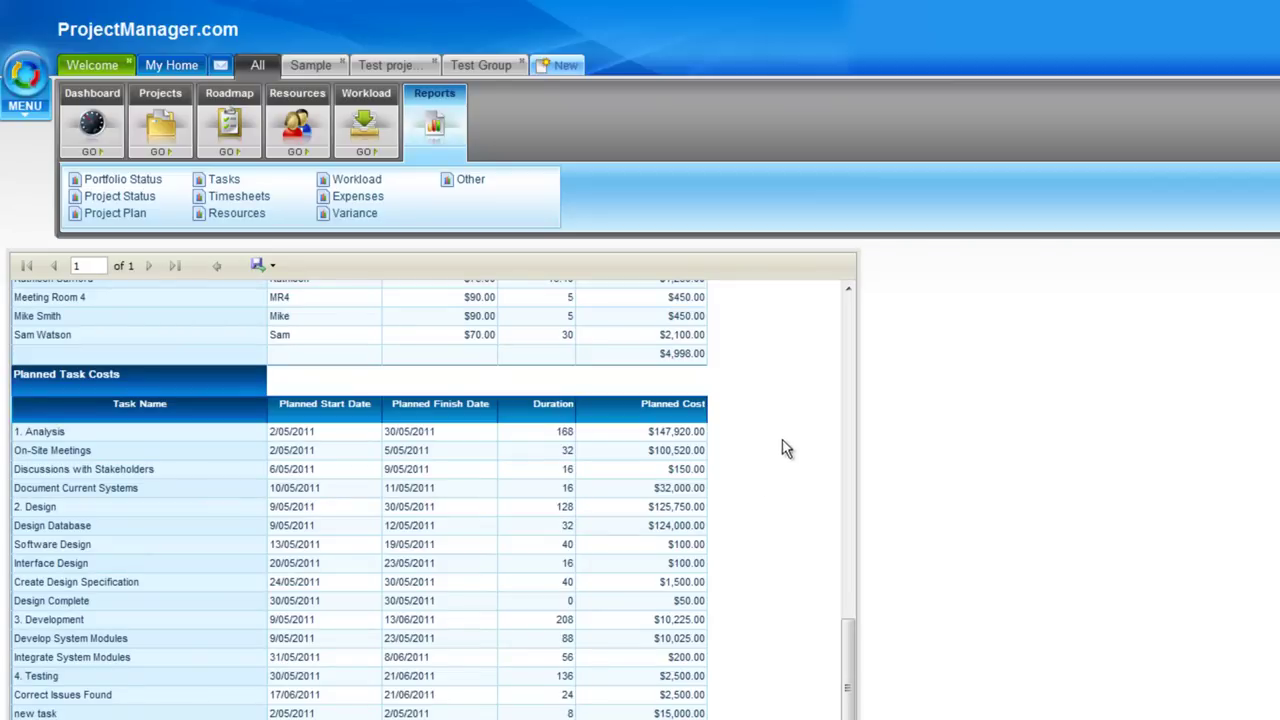
scroll(732, 706, down, 2)
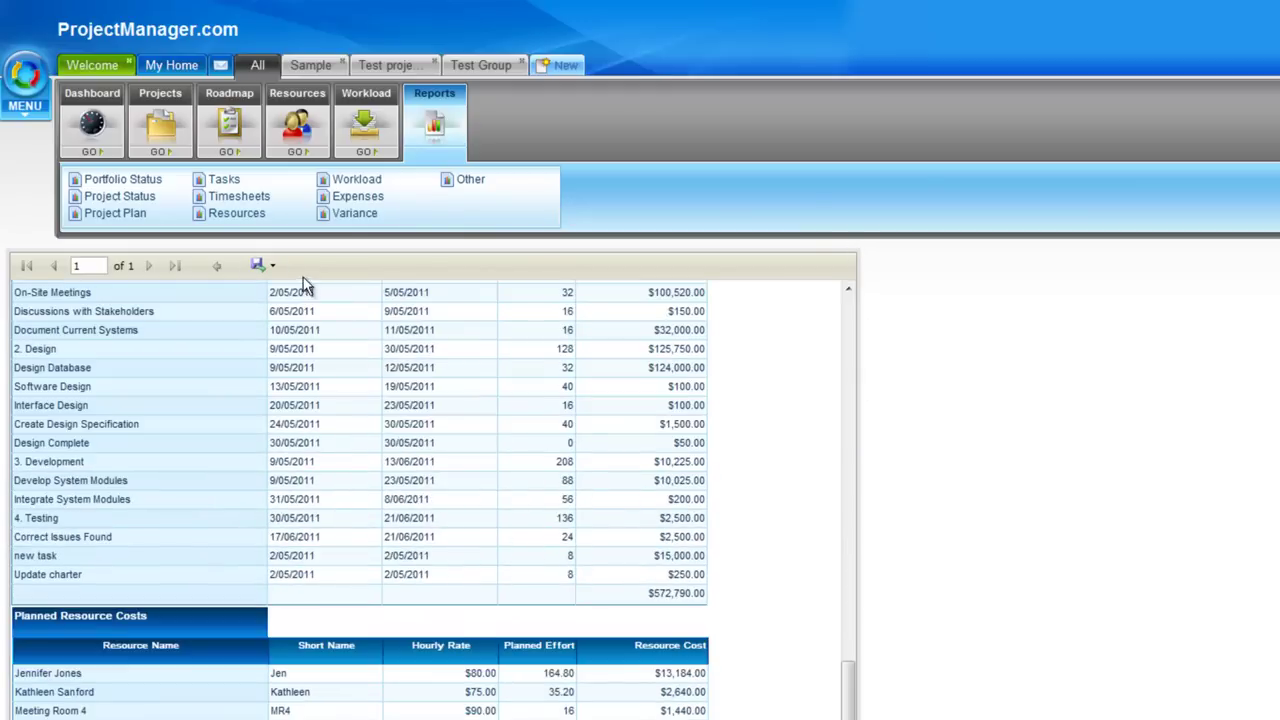
click(260, 266)
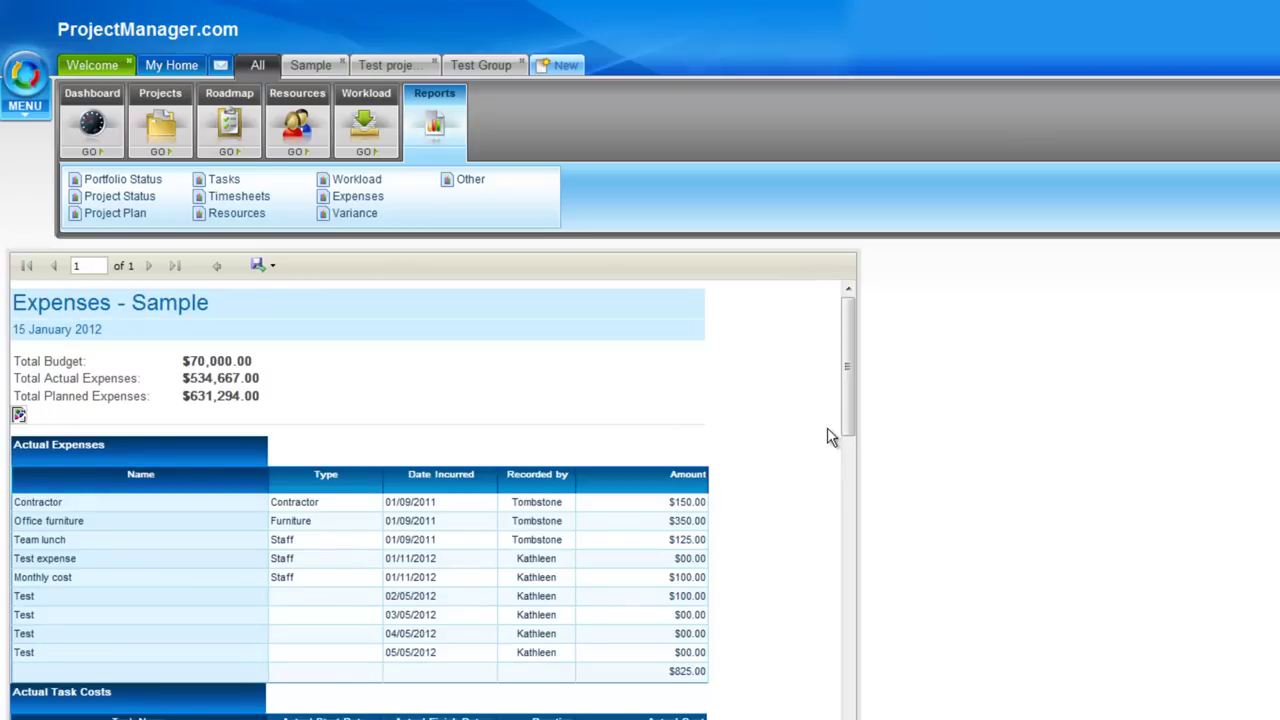
Open the dashboard for all projects and examine in the Cost chart how the actual cost of the Red Xi project is made up
click(102, 128)
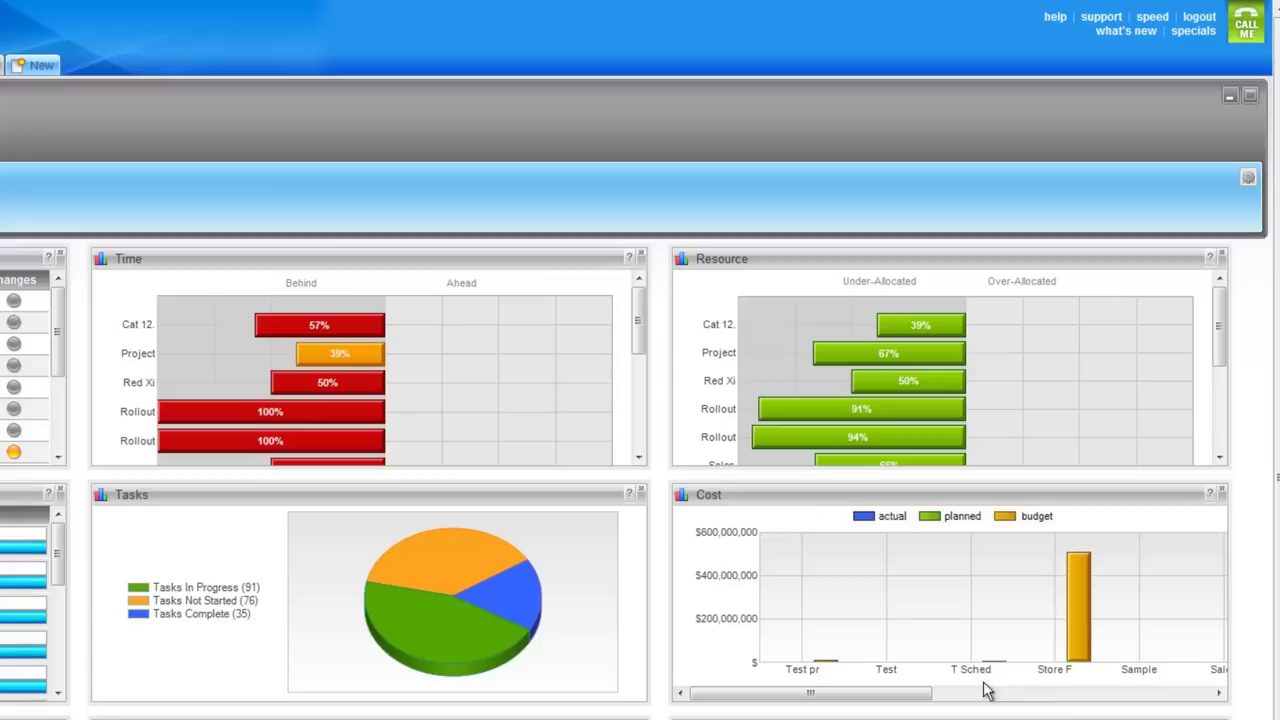
mouse_move(1081, 633)
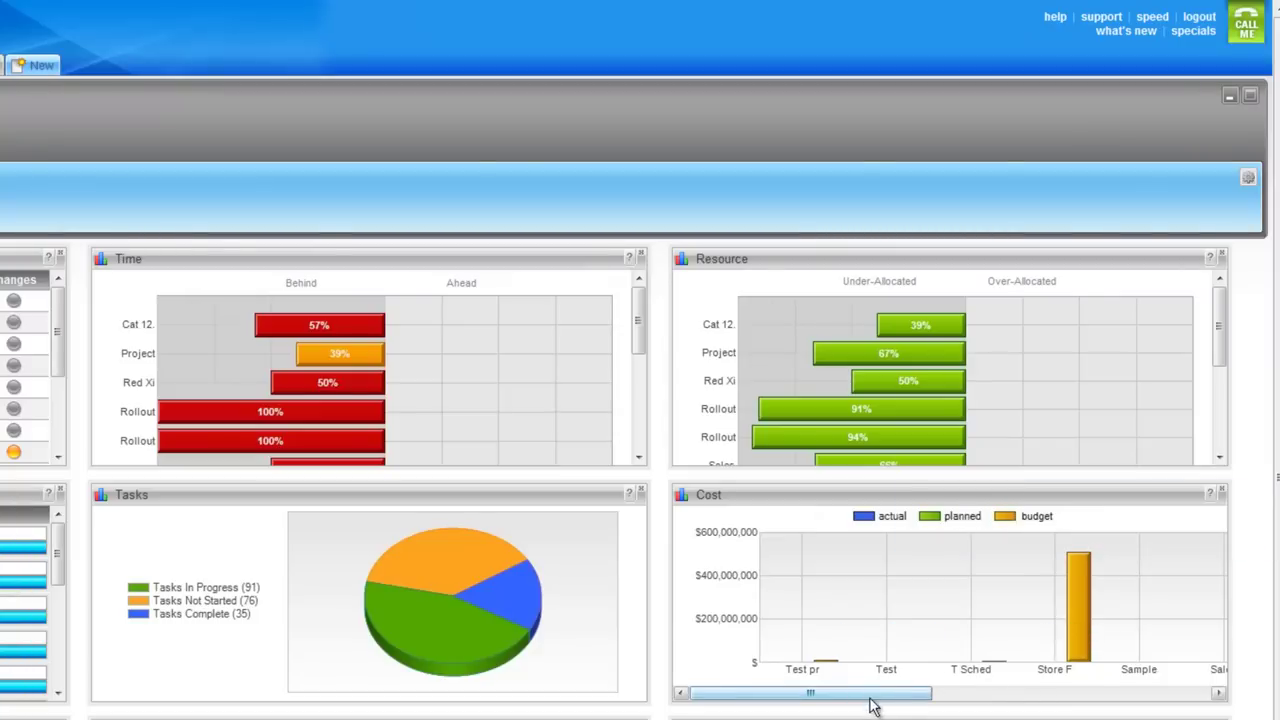
drag(877, 696, 1159, 714)
mouse_move(920, 652)
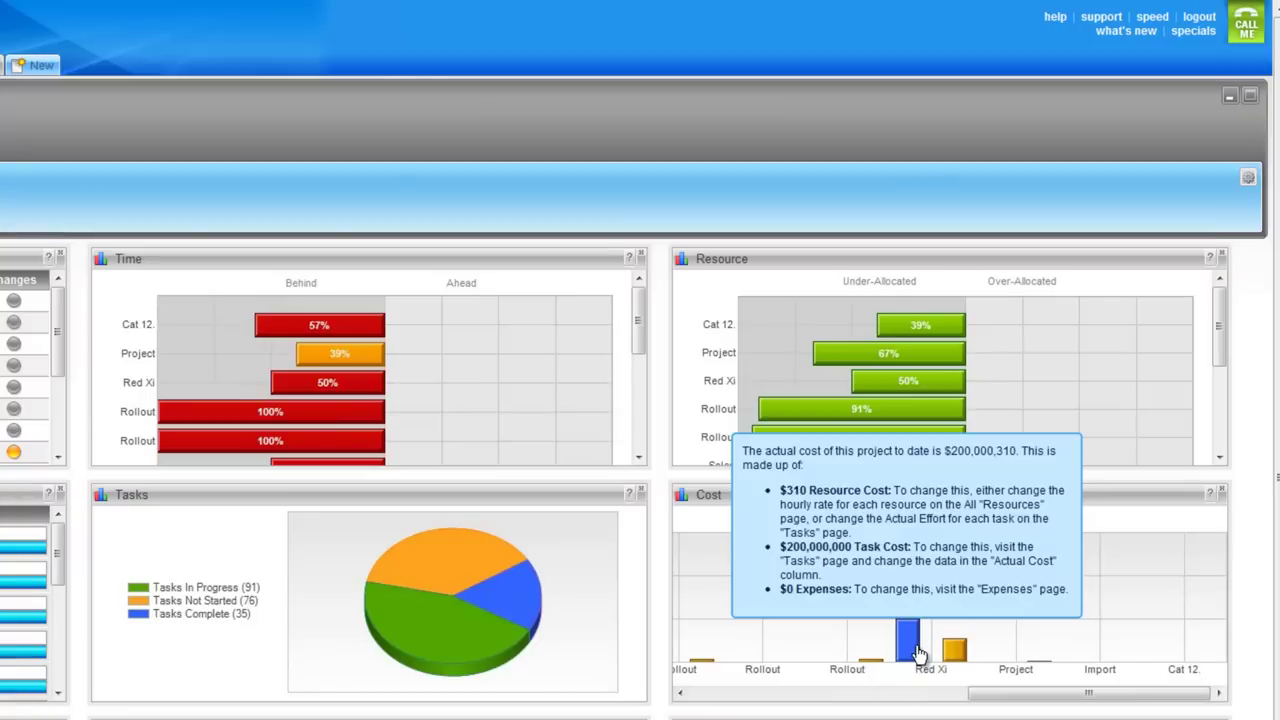